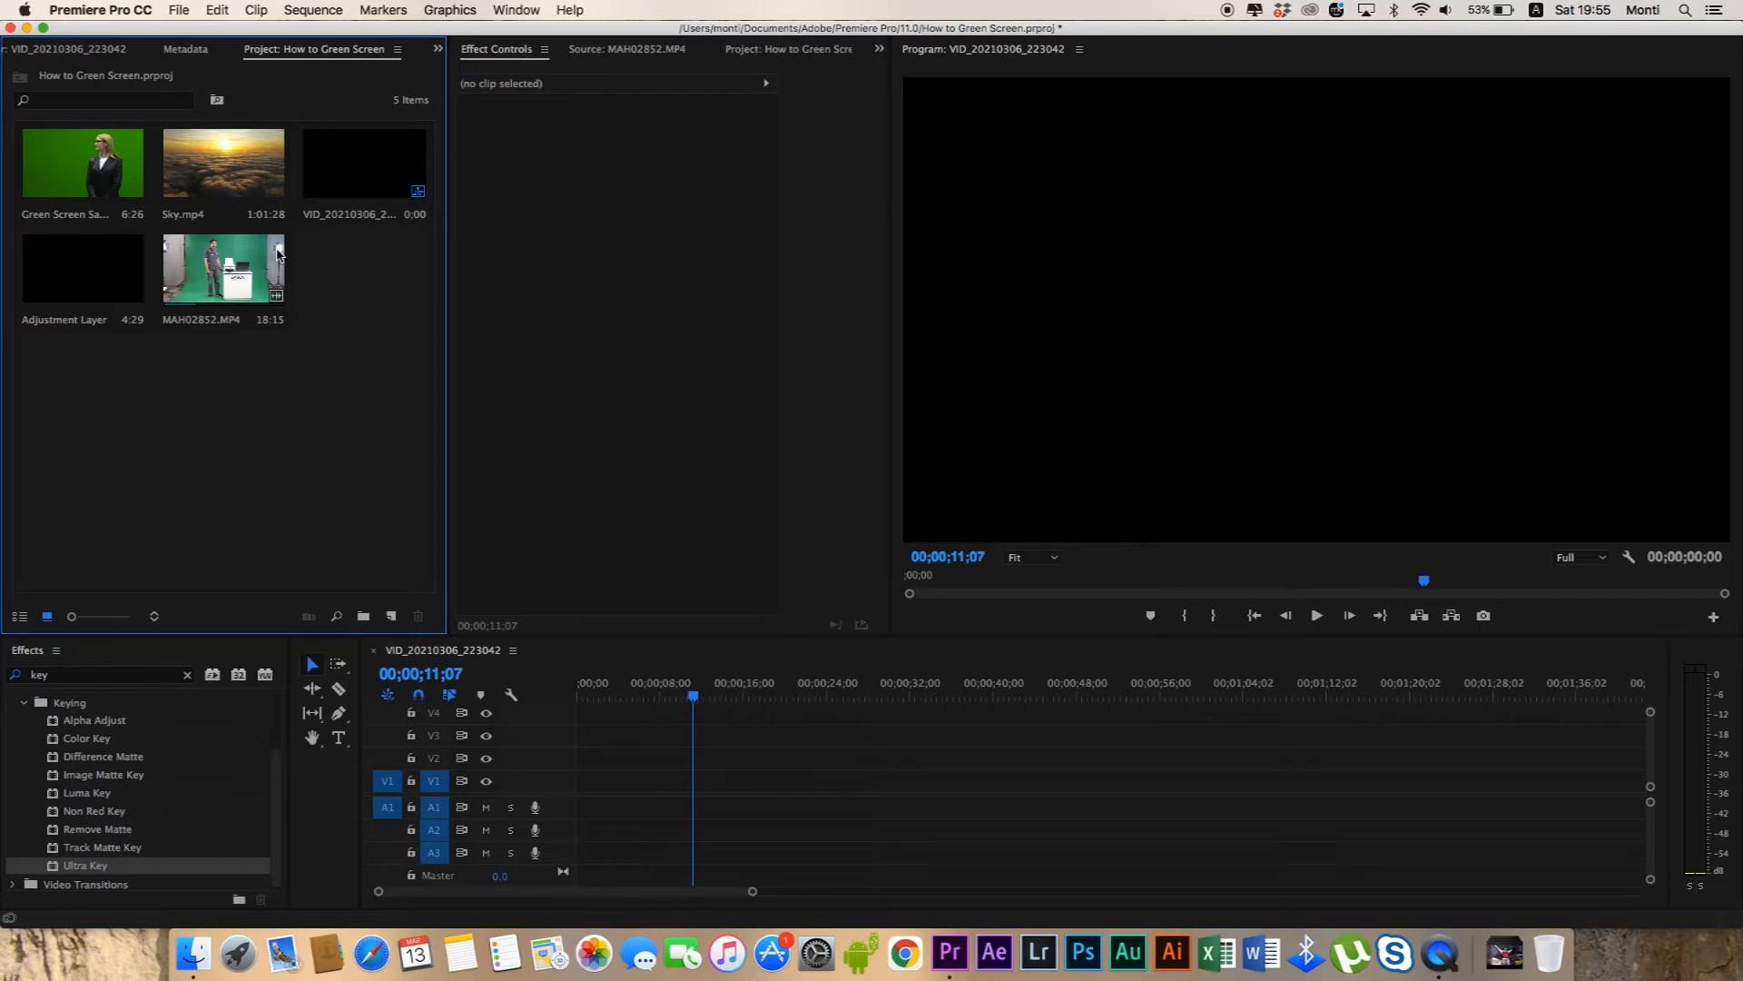
Place only the video of the Green Screen Sample clip on track V2 at about 6 seconds and preview it.
double_click(84, 173)
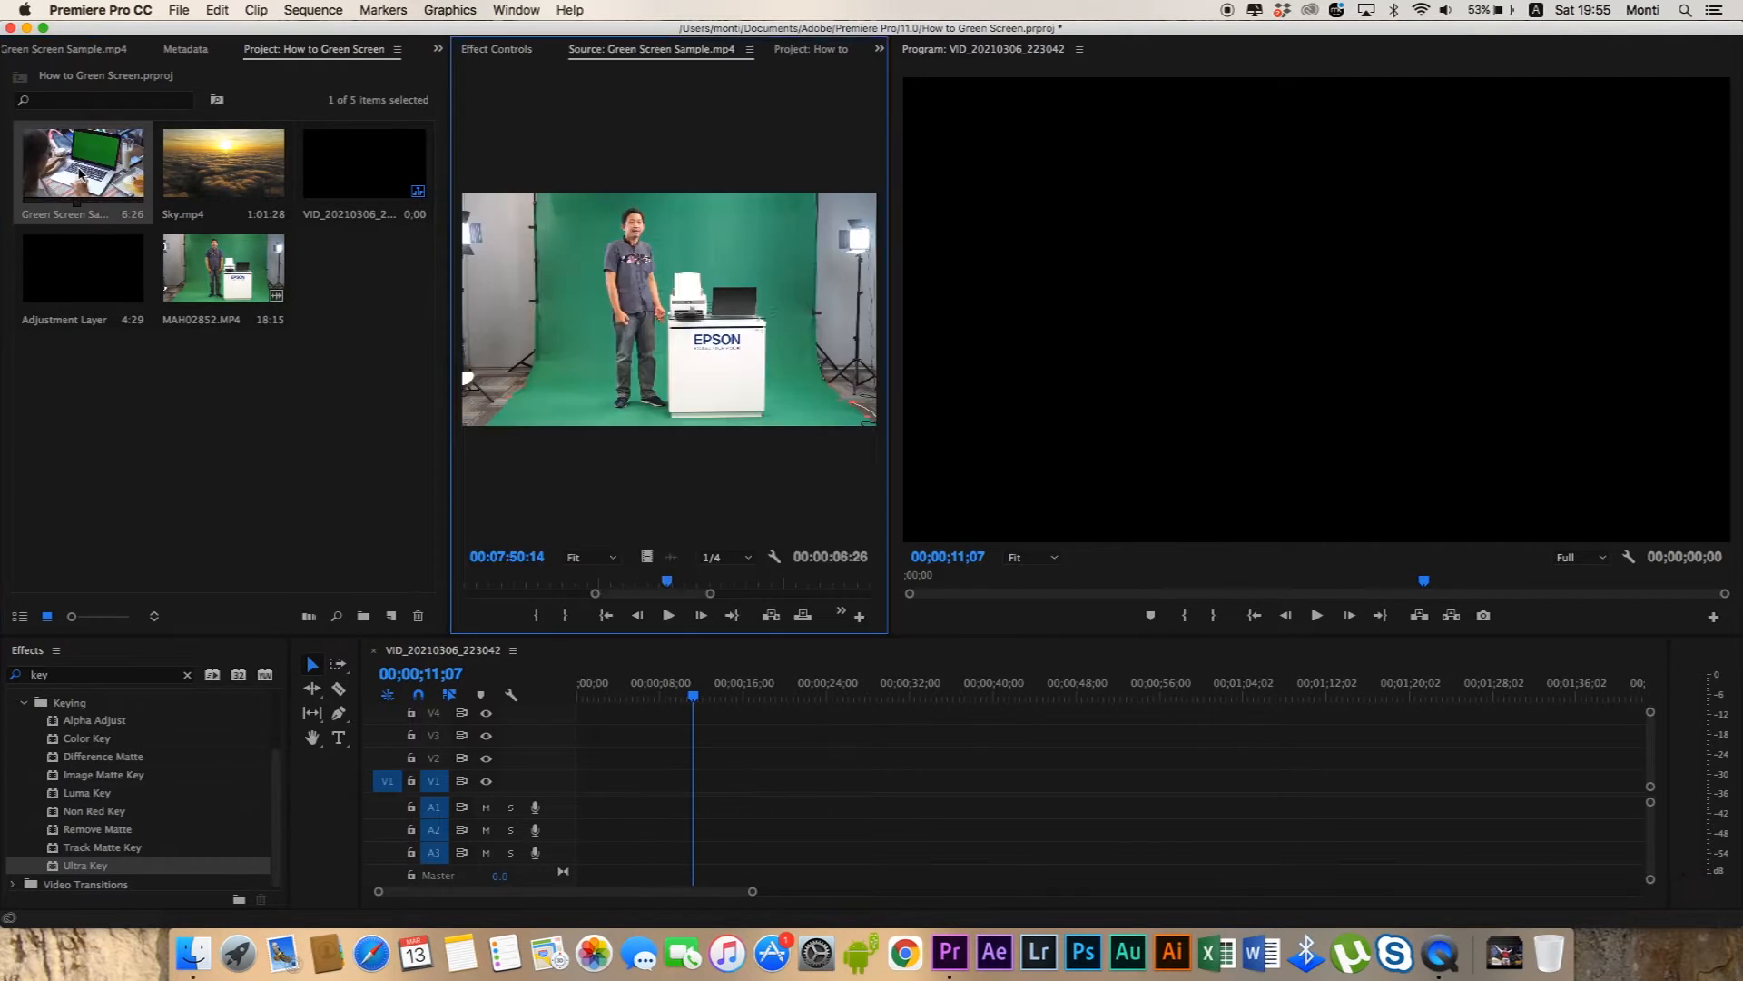
left_click(668, 594)
left_click_drag(668, 593, 515, 581)
left_click(489, 579)
left_click_drag(647, 559, 717, 752)
left_click(885, 517)
left_click_drag(694, 699, 668, 699)
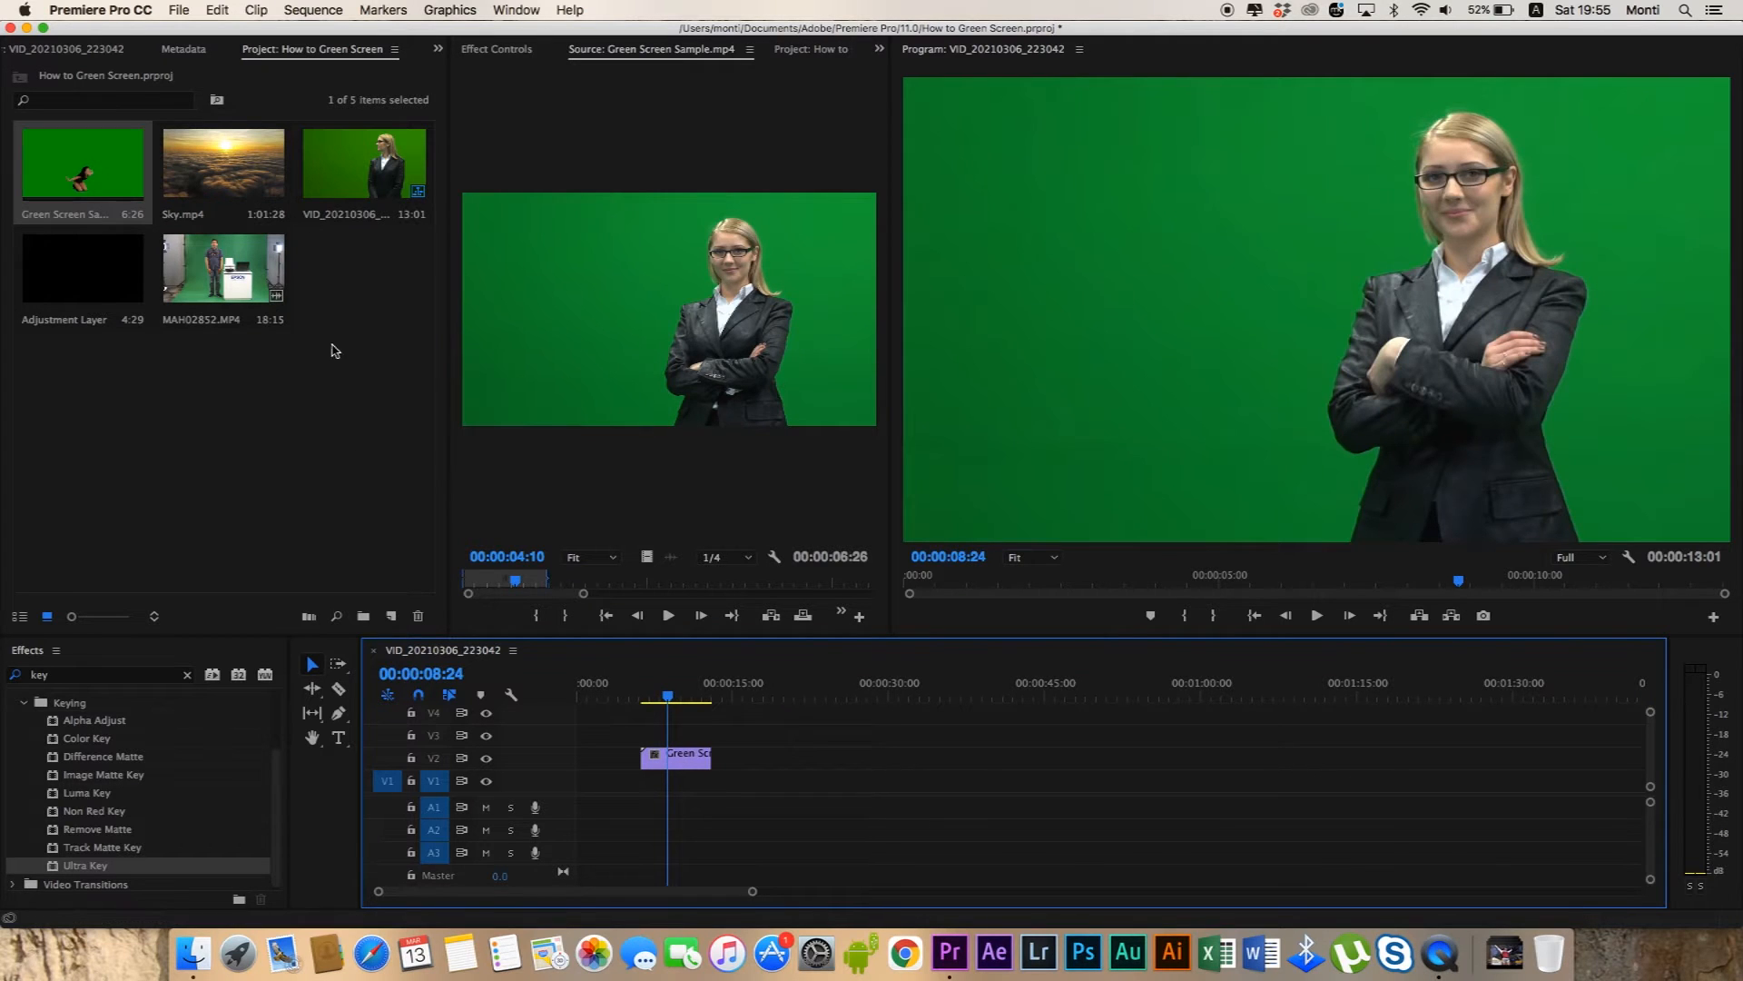
Place the video of Sky.mp4 on V1 beneath the green screen clip and trim its end to about 21 seconds.
double_click(234, 173)
left_click_drag(647, 556, 641, 779)
left_click_drag(1286, 779, 795, 779)
left_click(664, 695)
left_click_drag(666, 695, 719, 696)
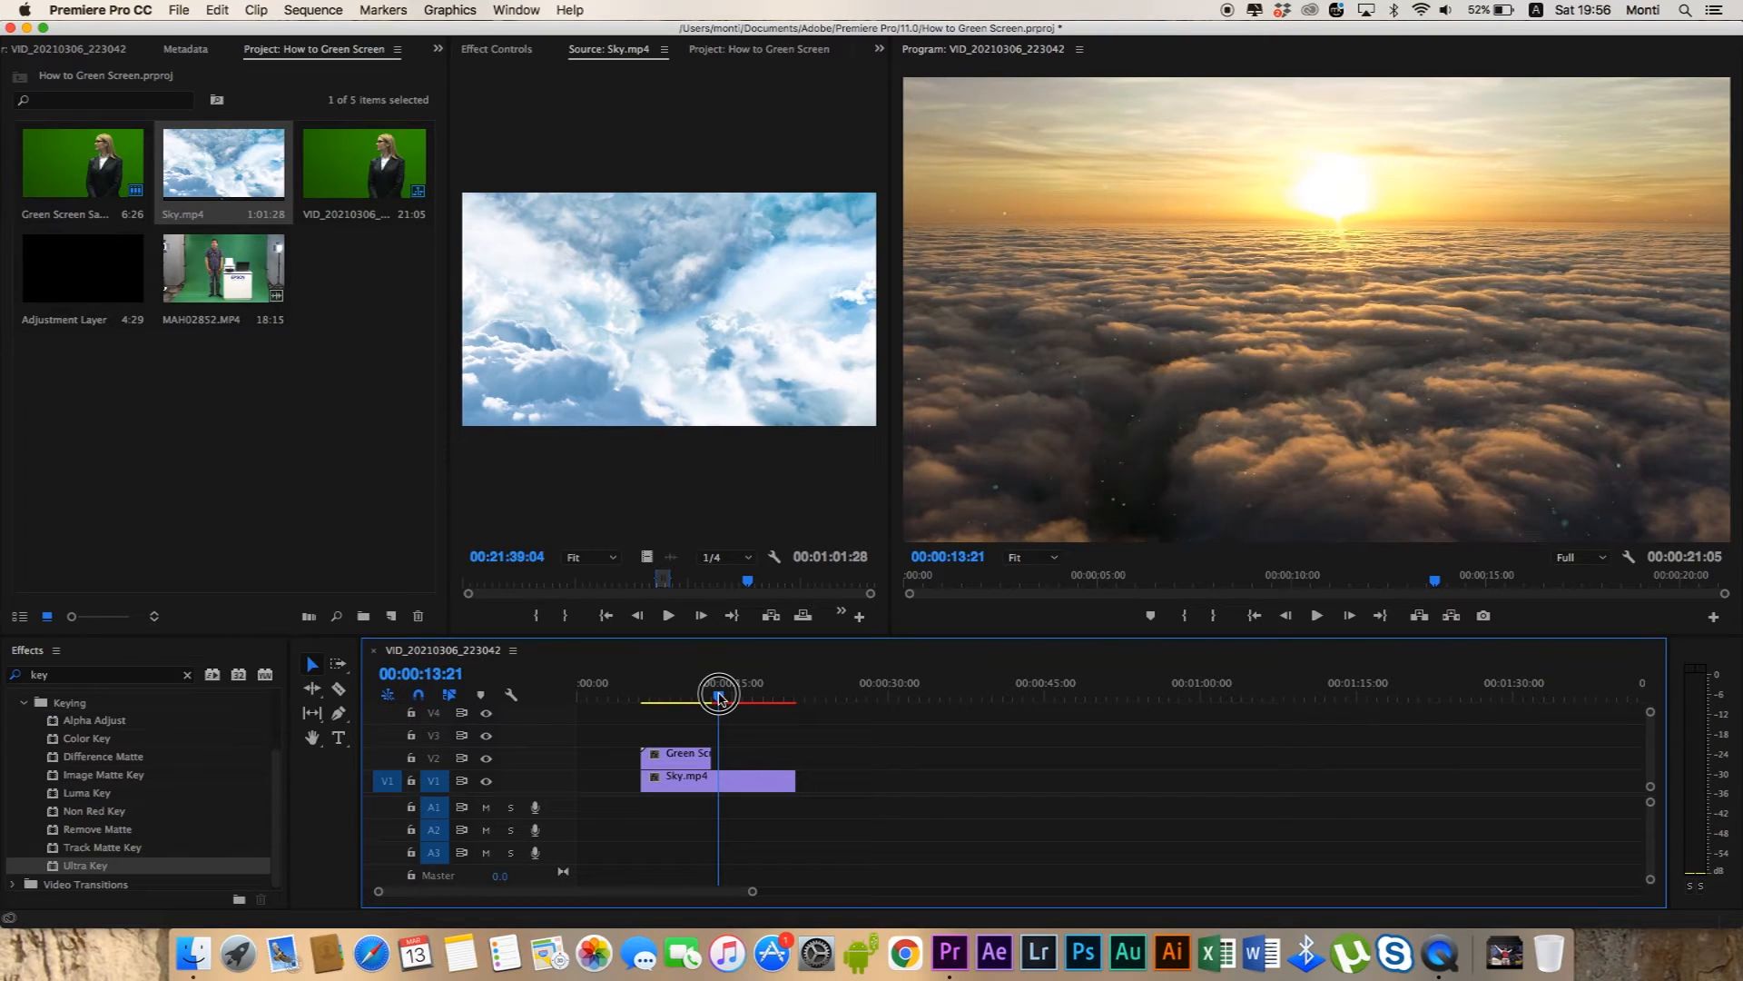
left_click_drag(719, 696, 701, 695)
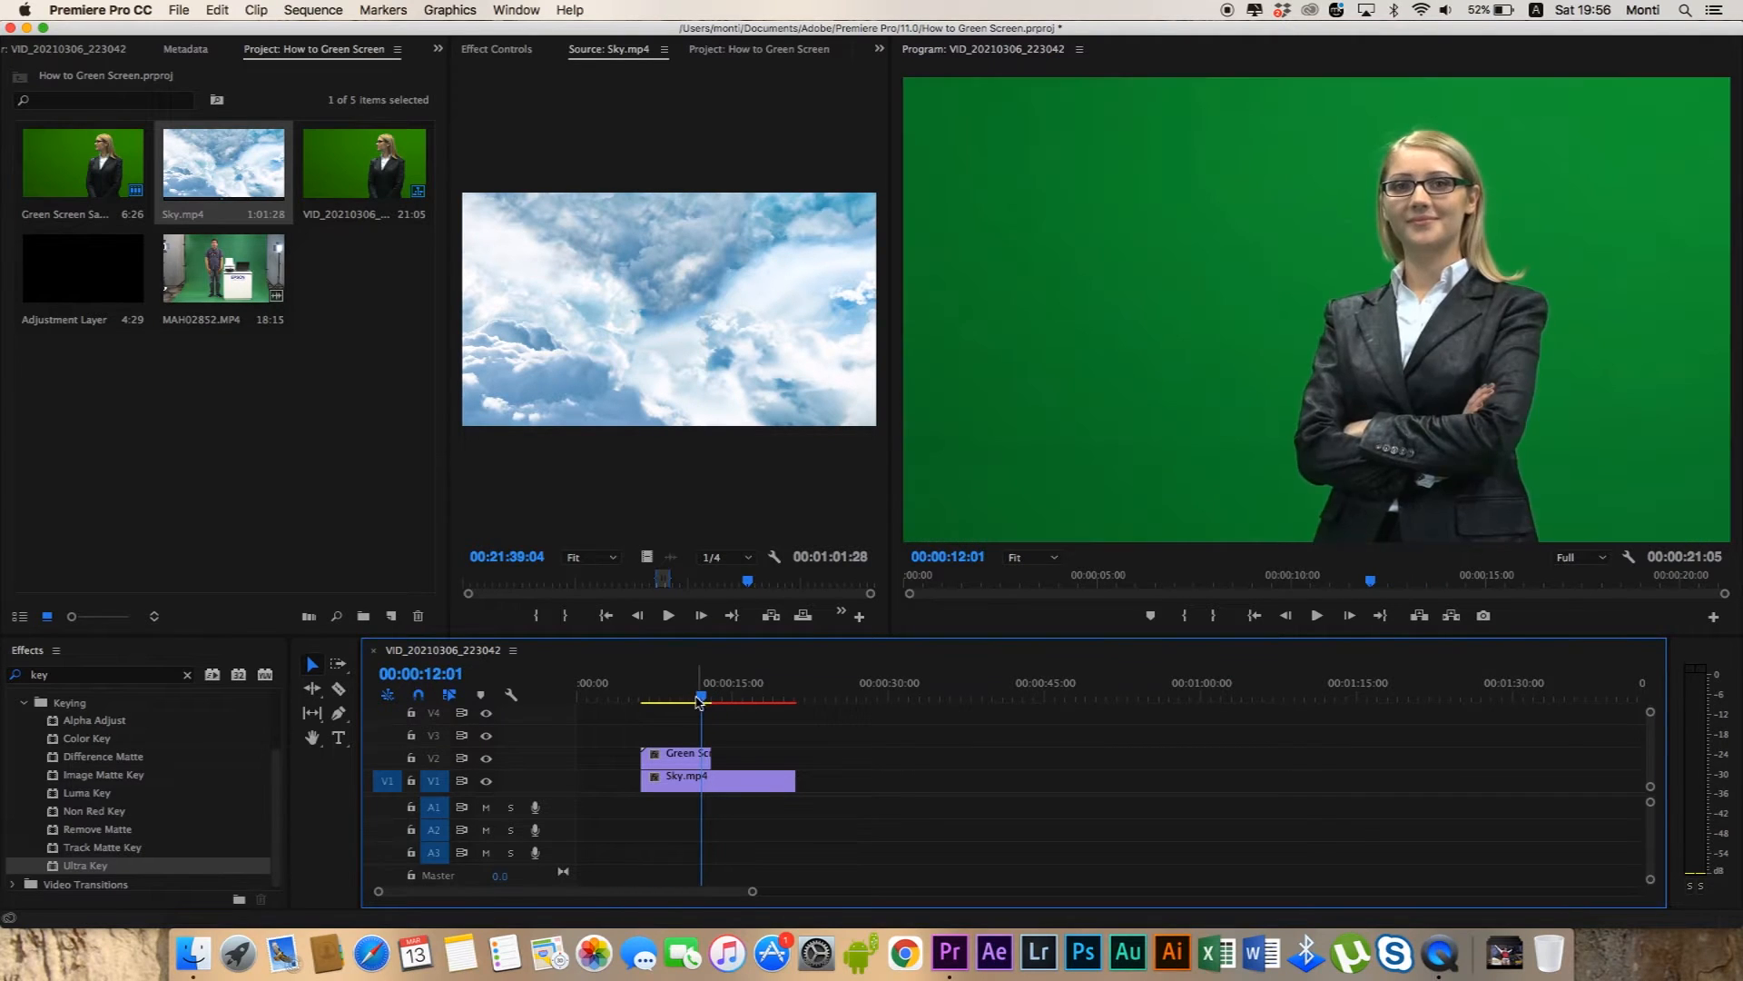
left_click(437, 784)
left_click(438, 784)
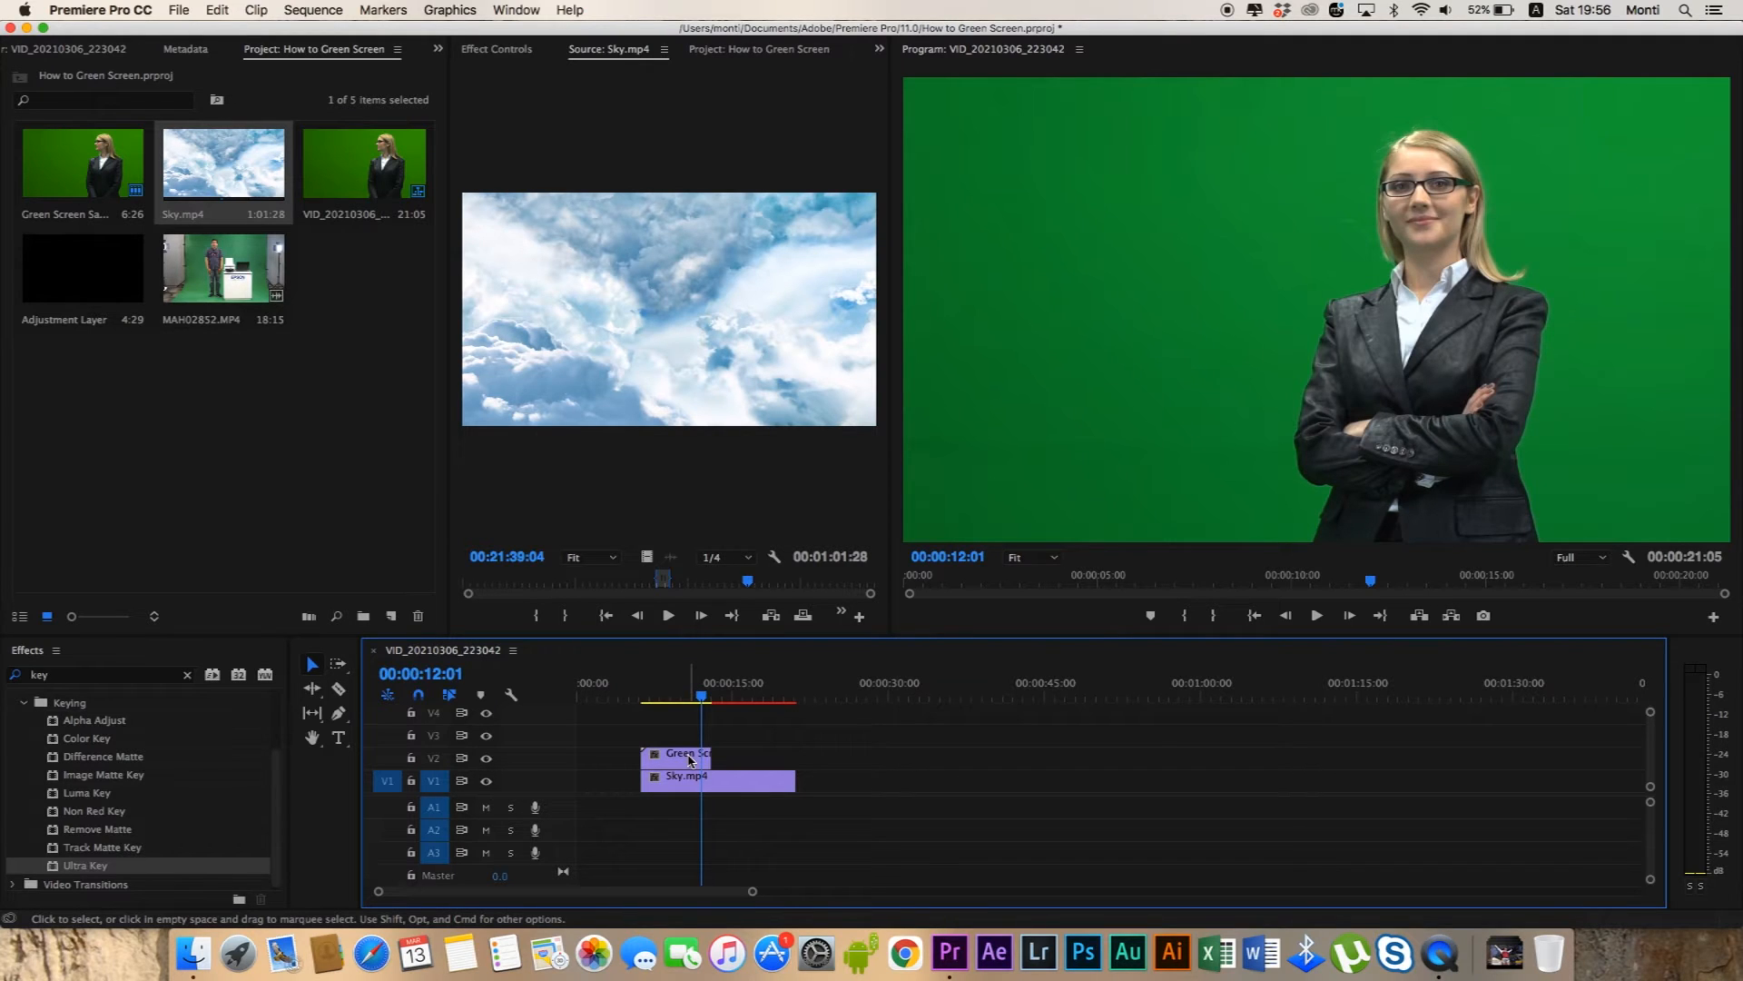
Search the effects for "key" and apply Ultra Key to the green screen clip on V2.
left_click(187, 675)
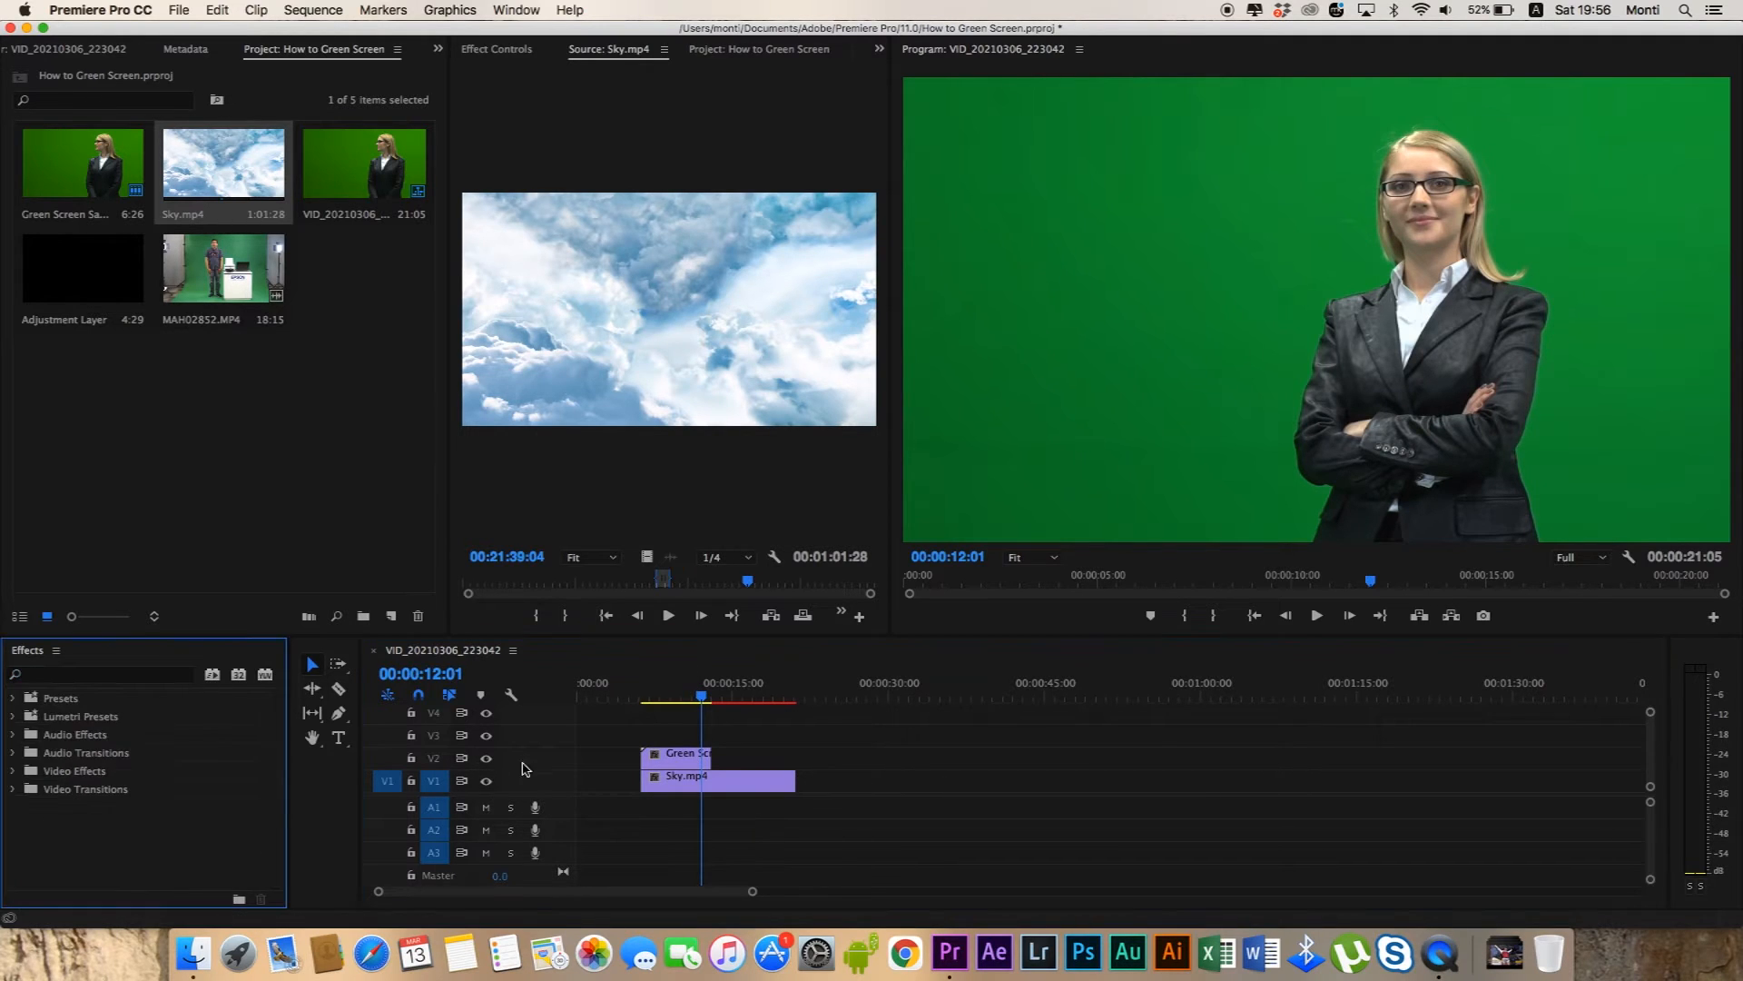
left_click_drag(690, 697, 682, 697)
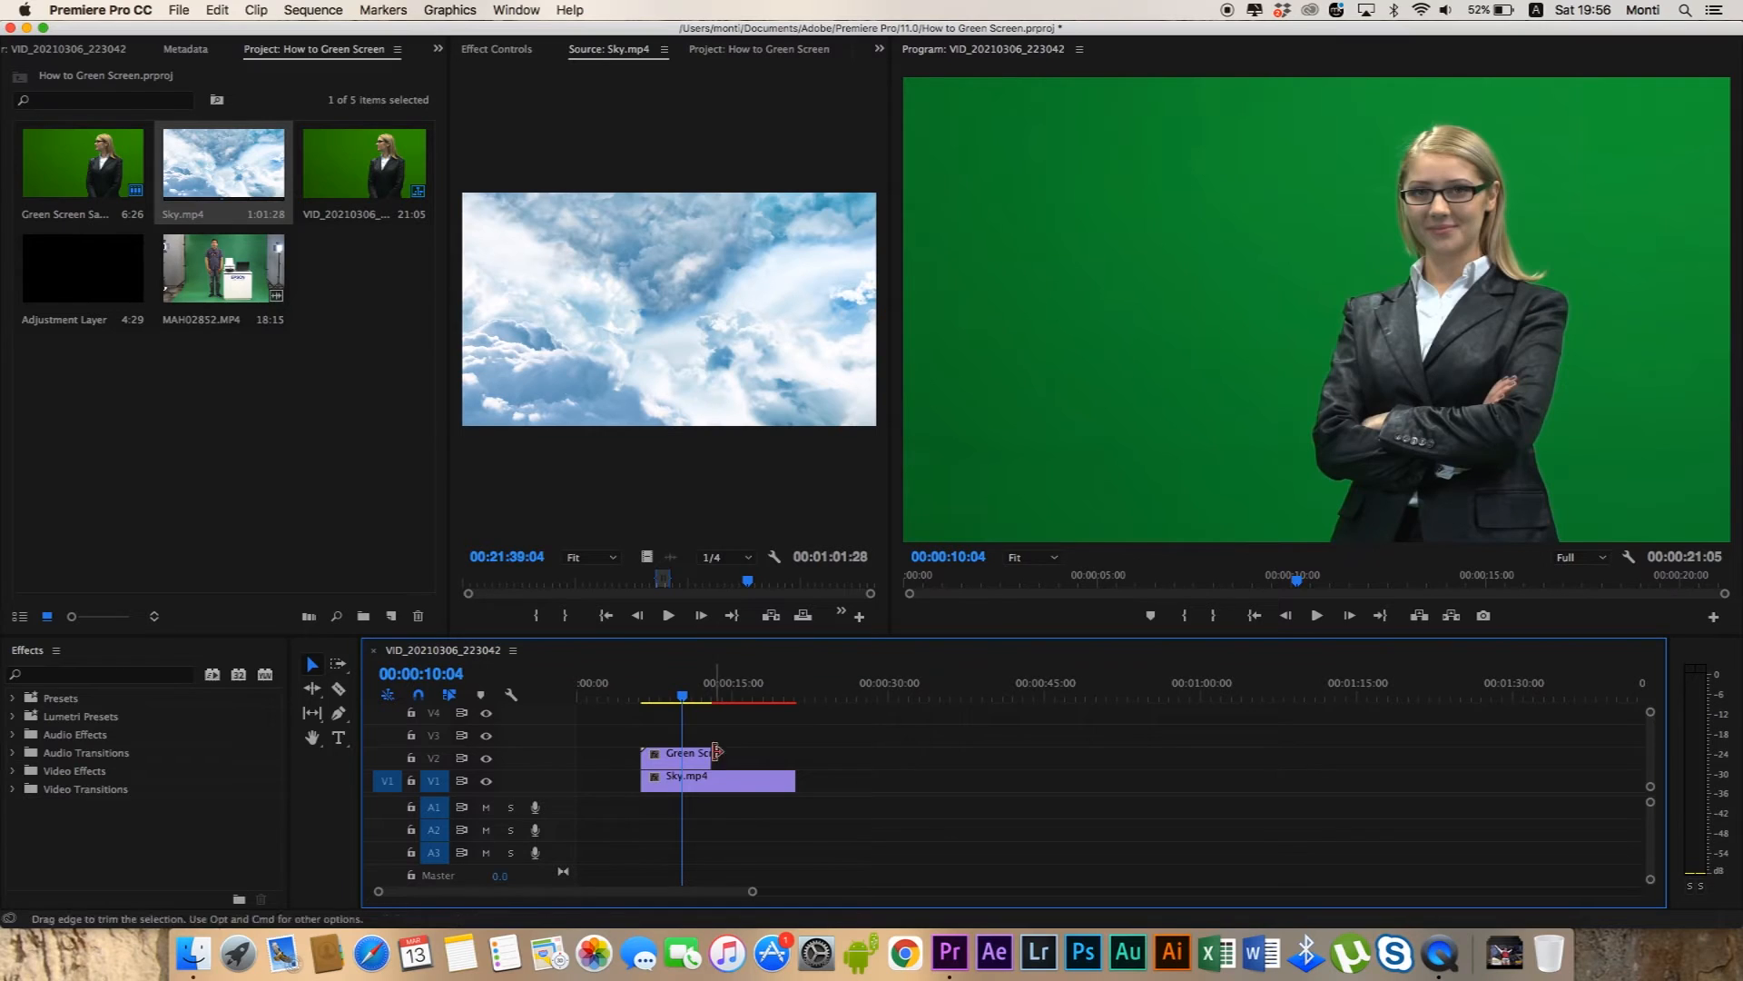
left_click(149, 676)
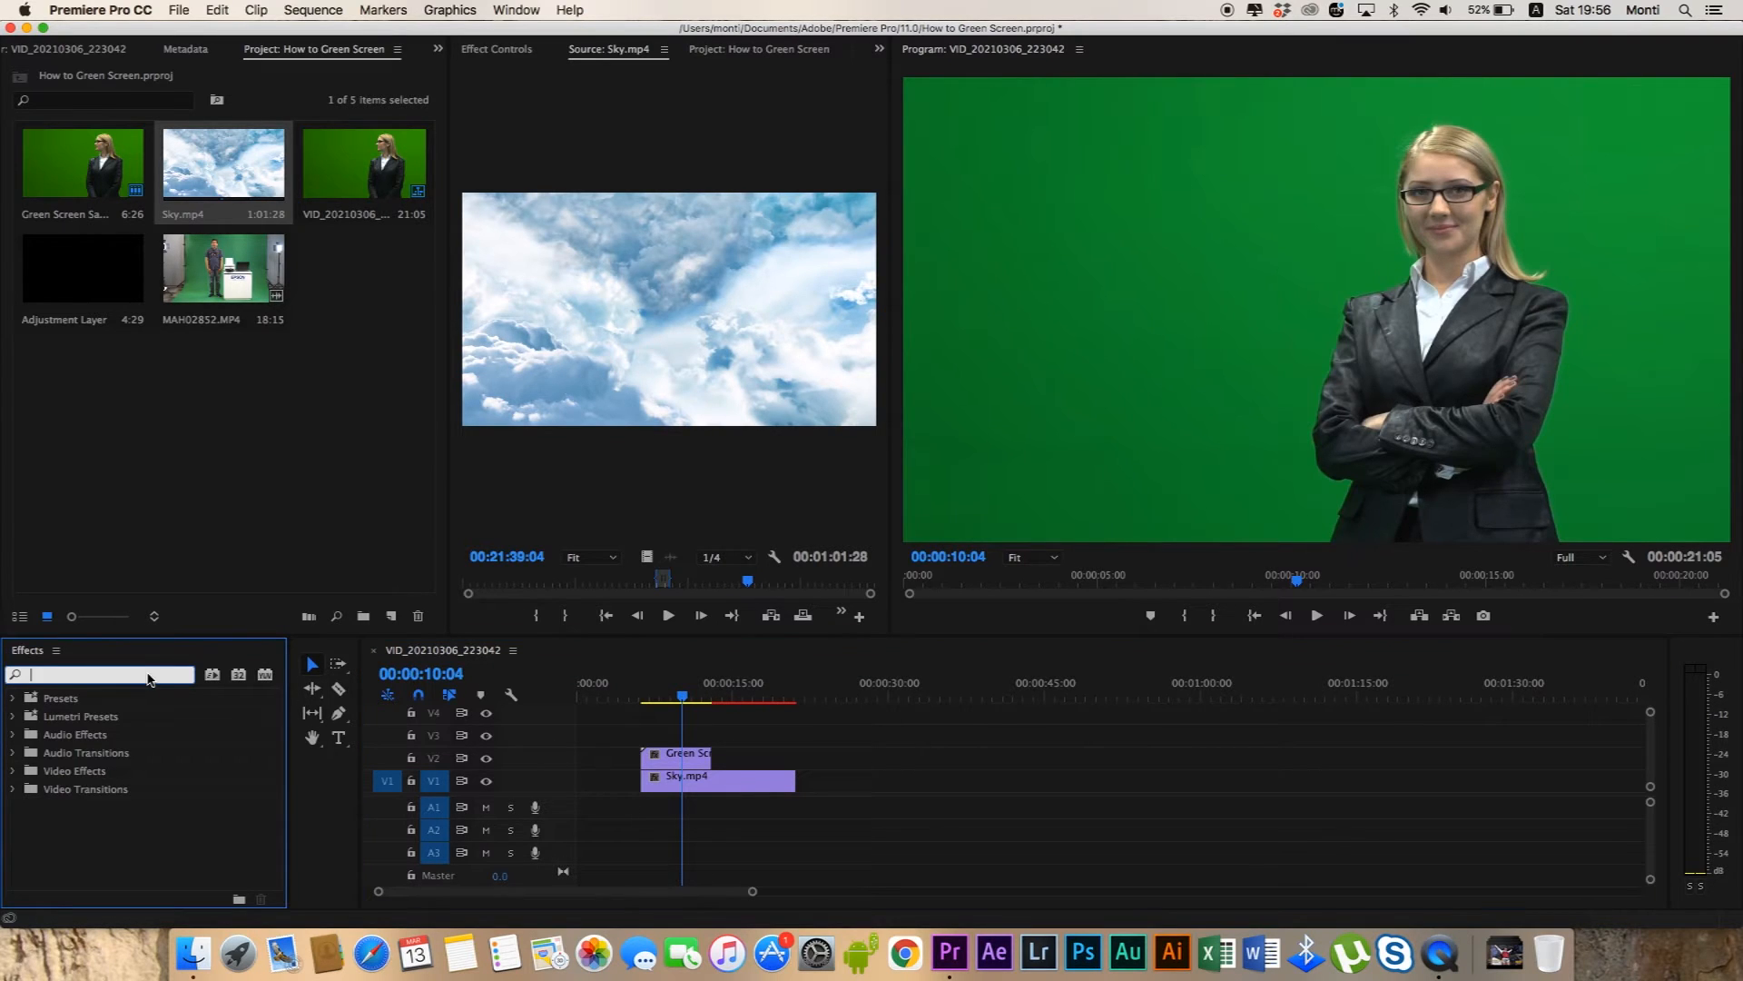
type("key")
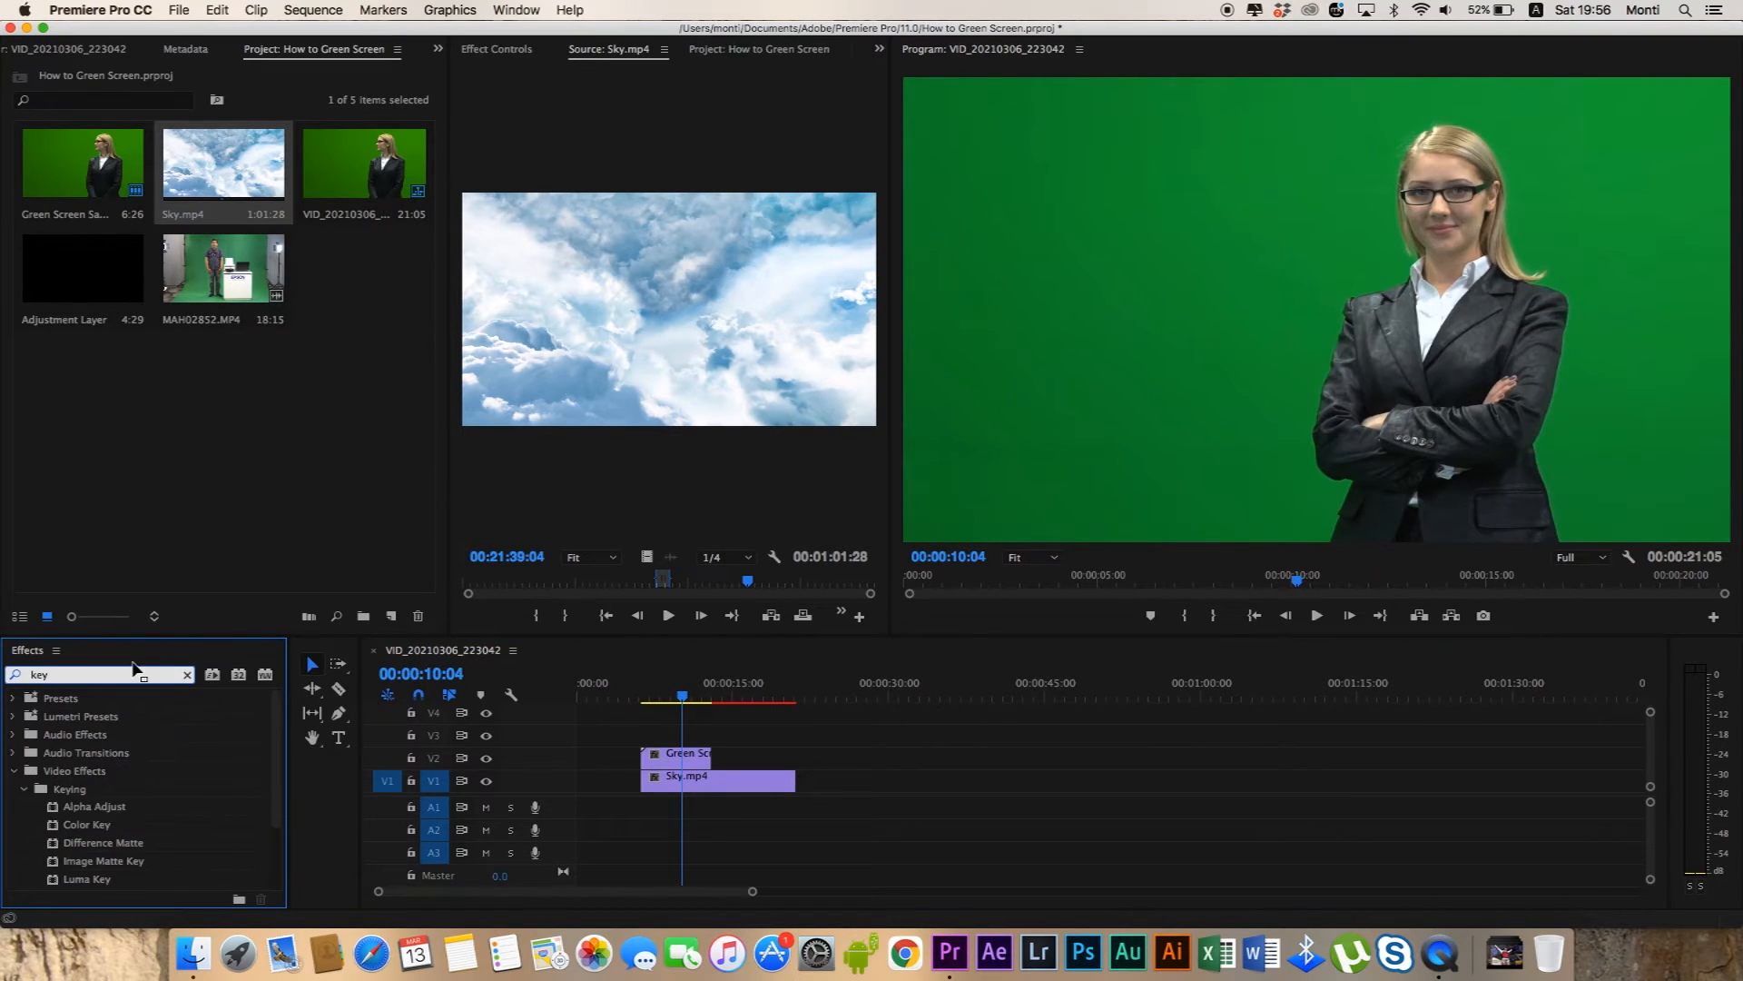
scroll(264, 780, "down", 3)
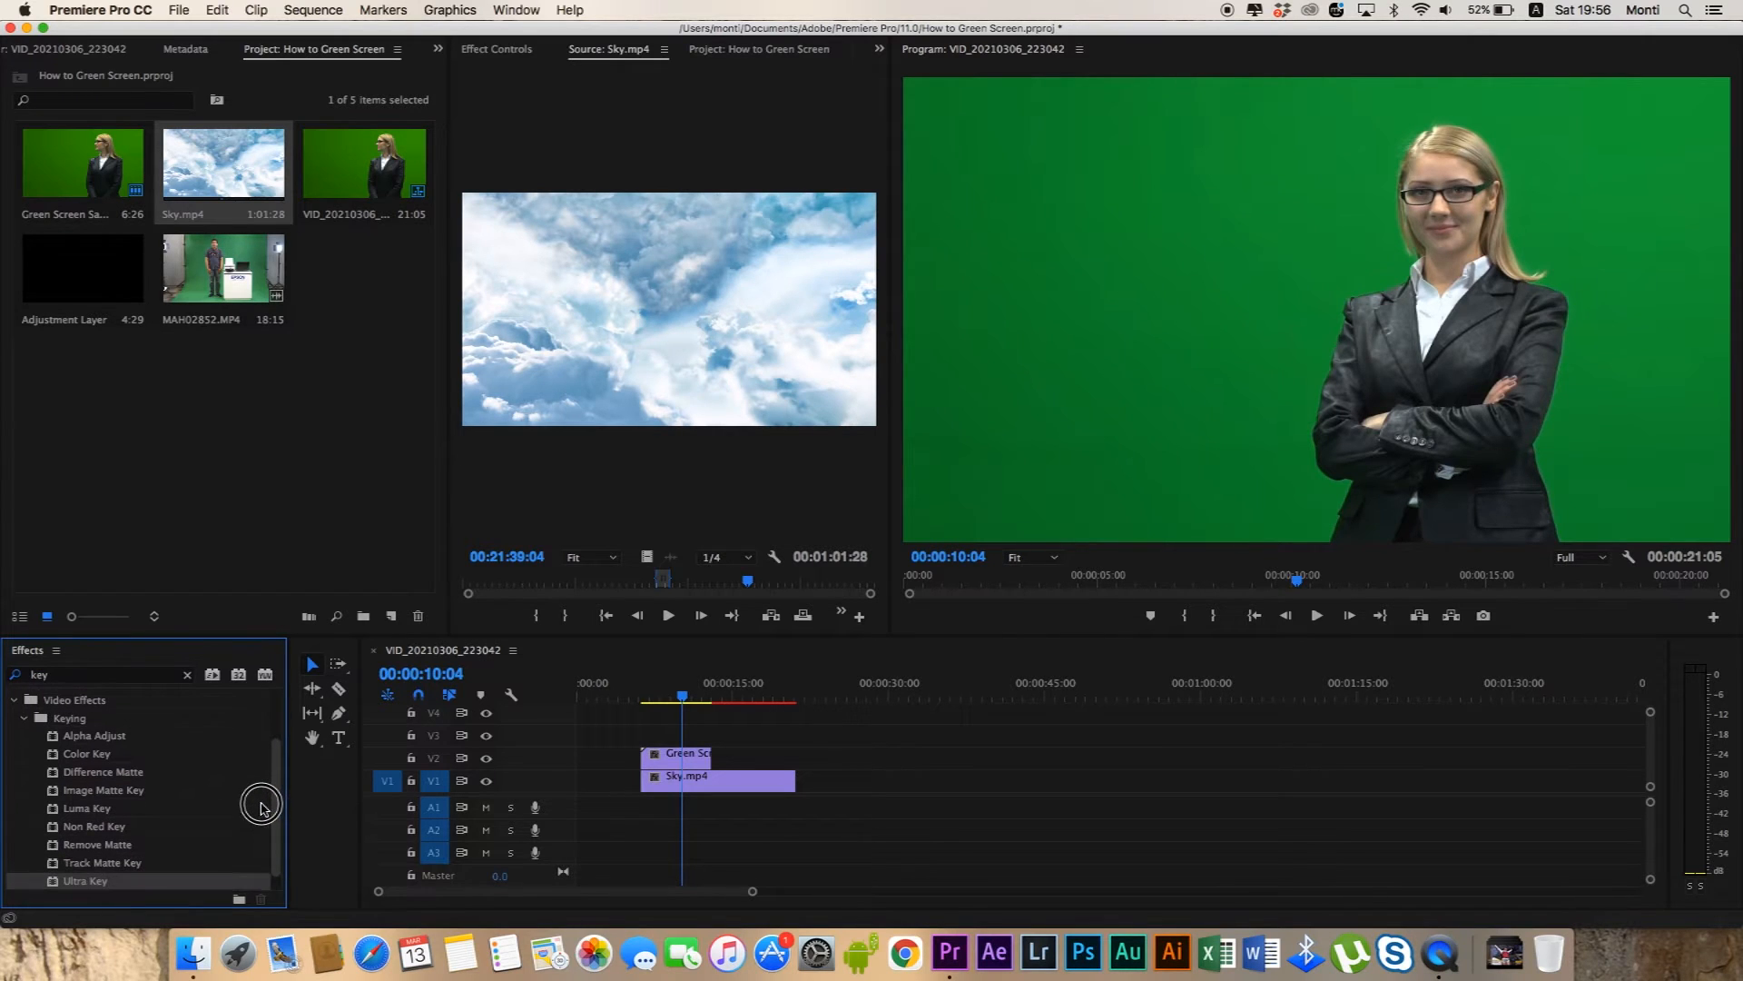
scroll(261, 805, "down", 1)
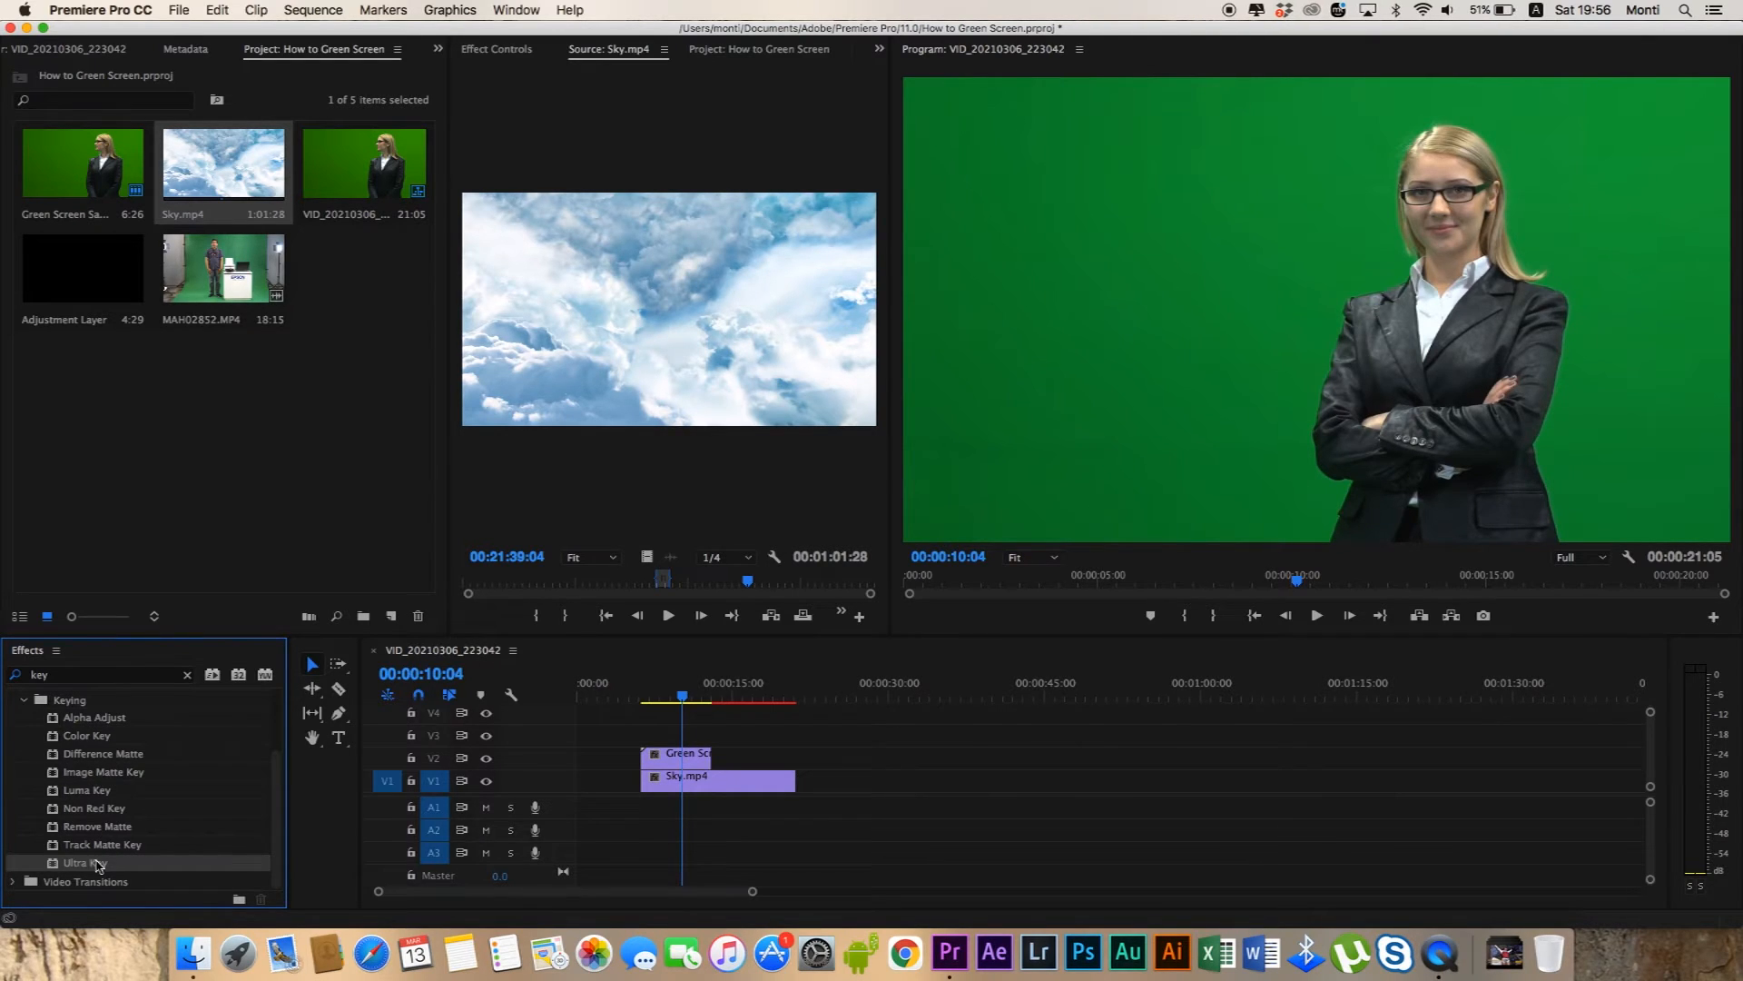
left_click(157, 865)
left_click_drag(127, 867, 684, 755)
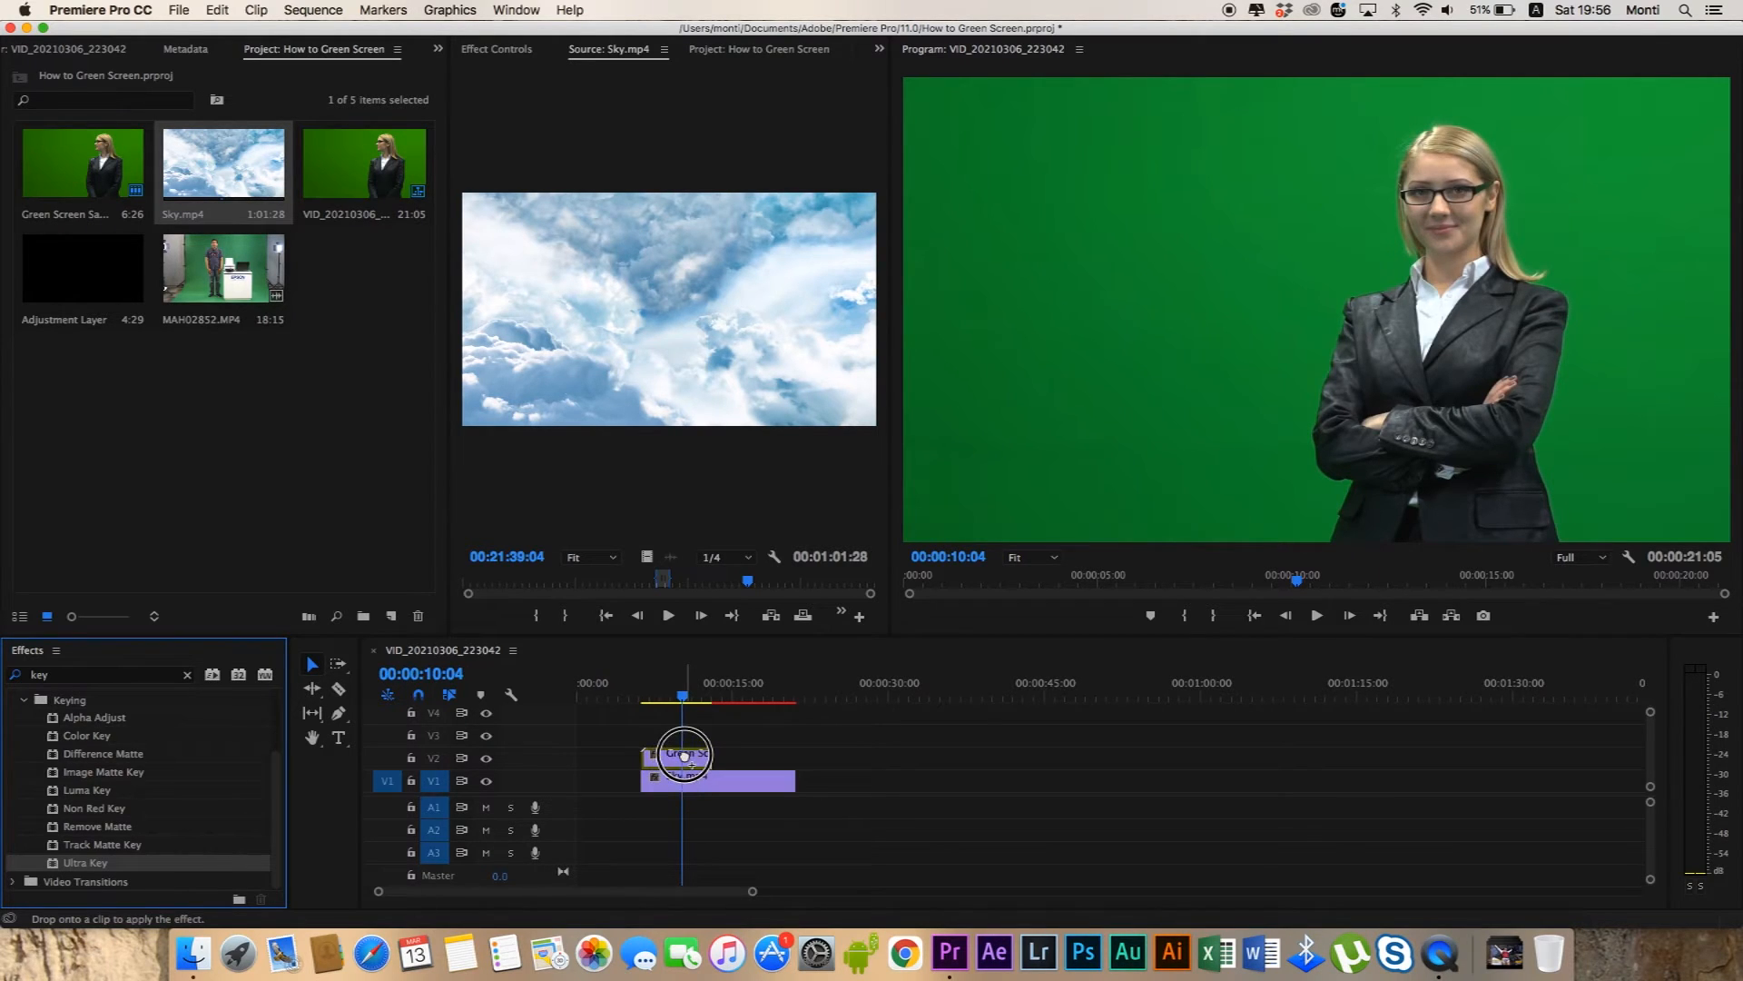
left_click_drag(685, 755, 685, 756)
Set the Ultra Key's Key Color by sampling the green background beside the woman.
left_click(518, 45)
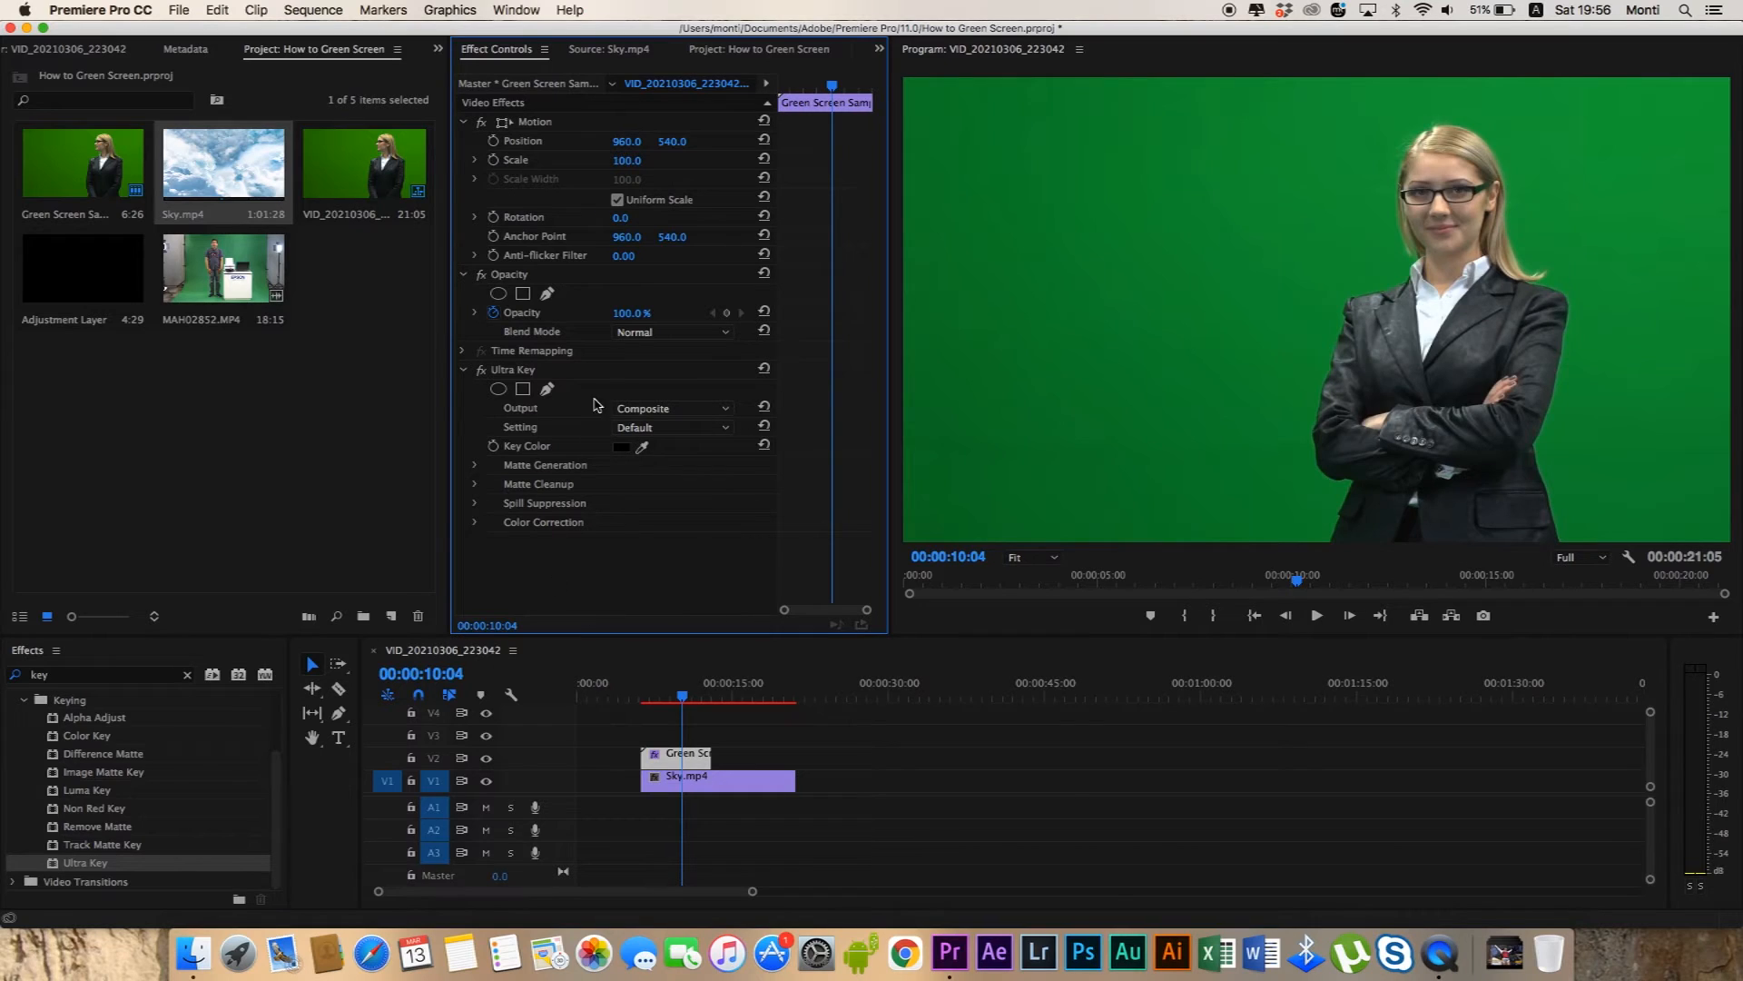
left_click(579, 372)
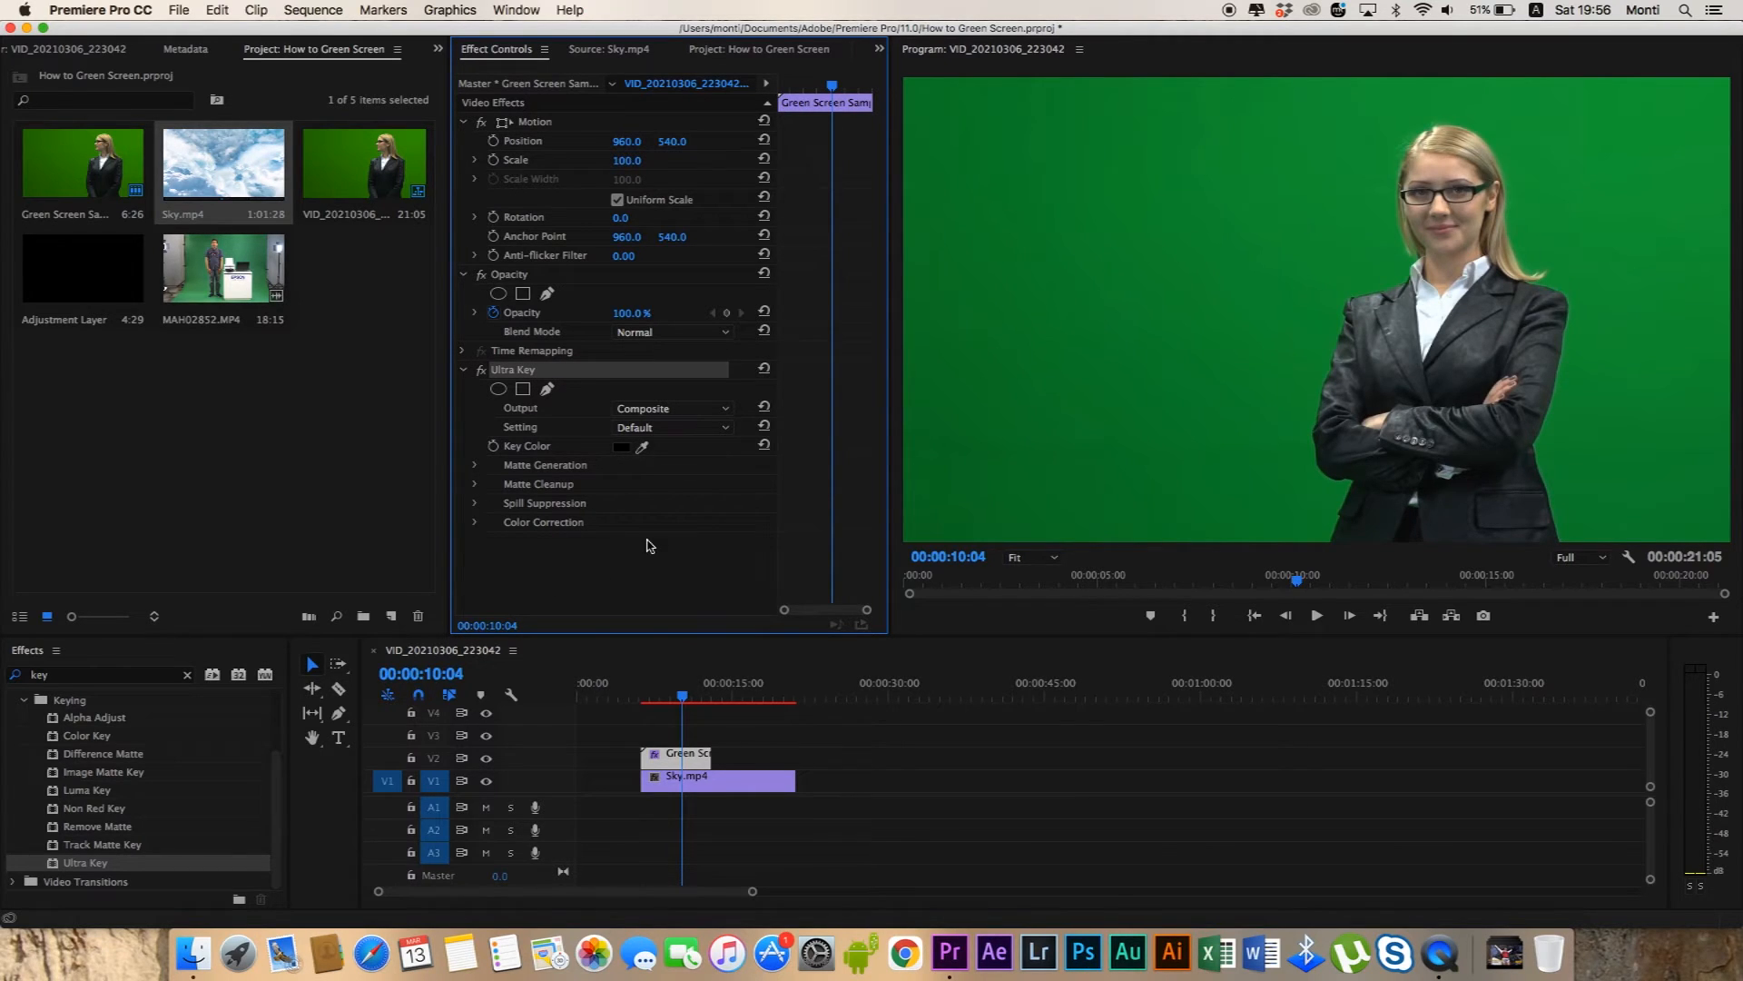
key("super+s")
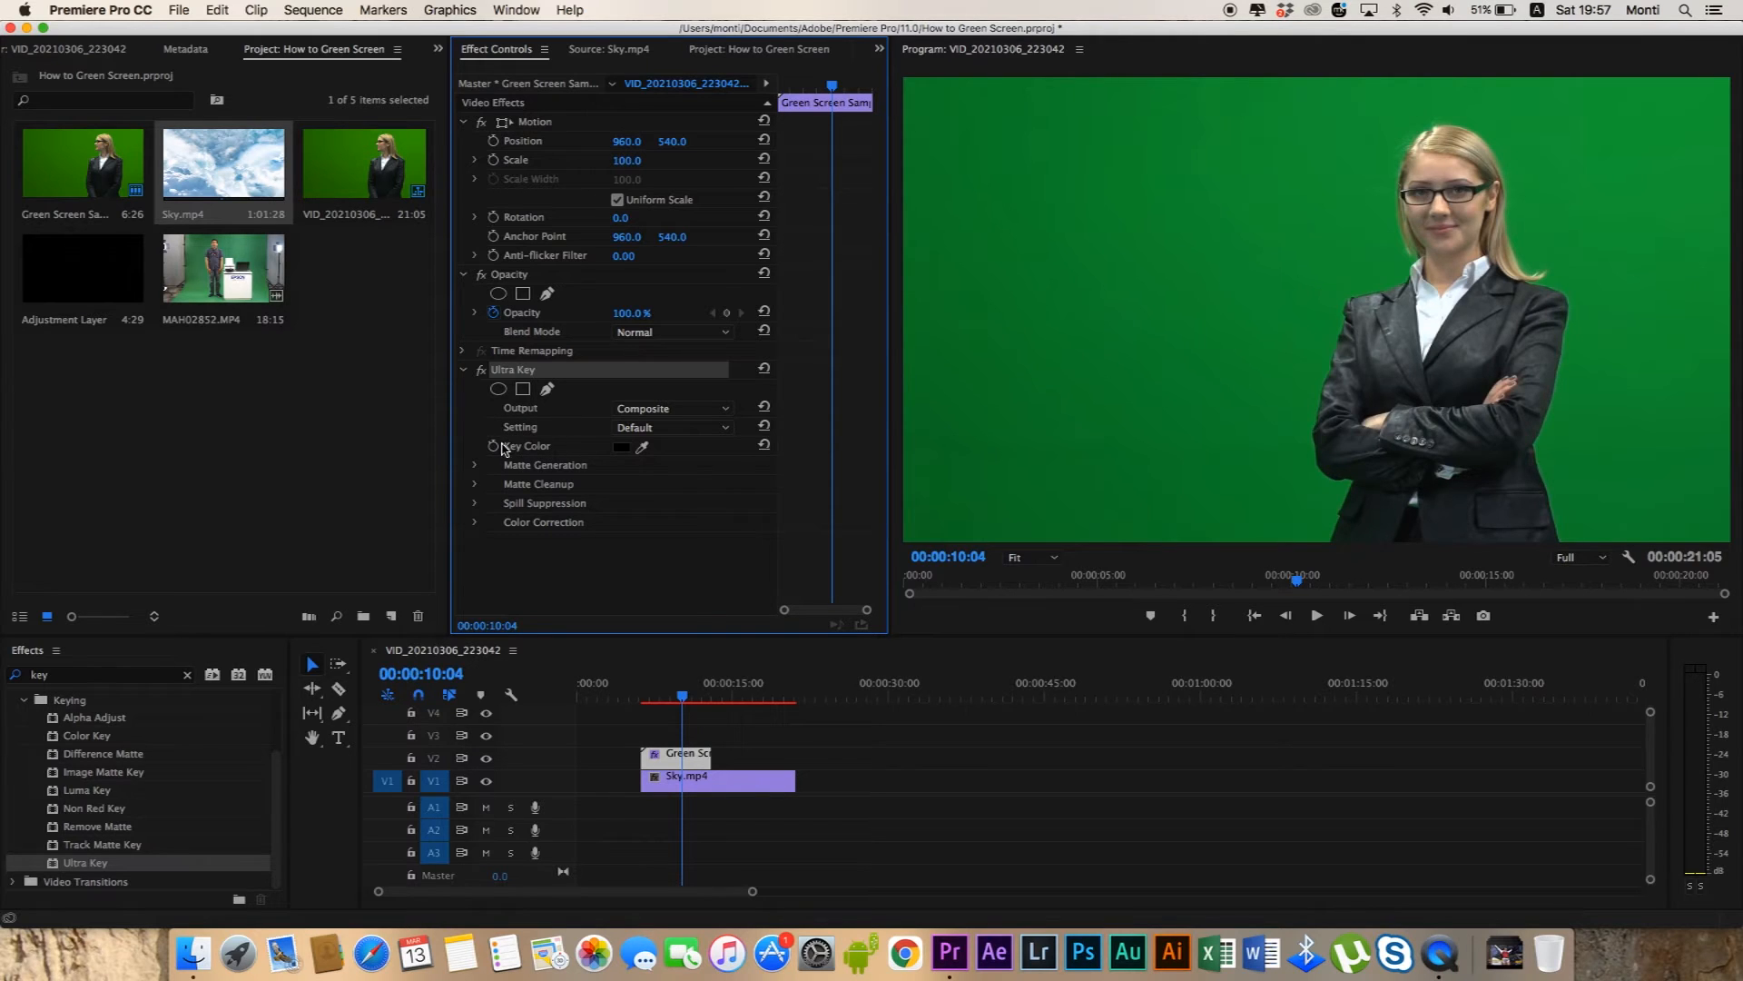
left_click(645, 445)
left_click_drag(646, 443, 1148, 223)
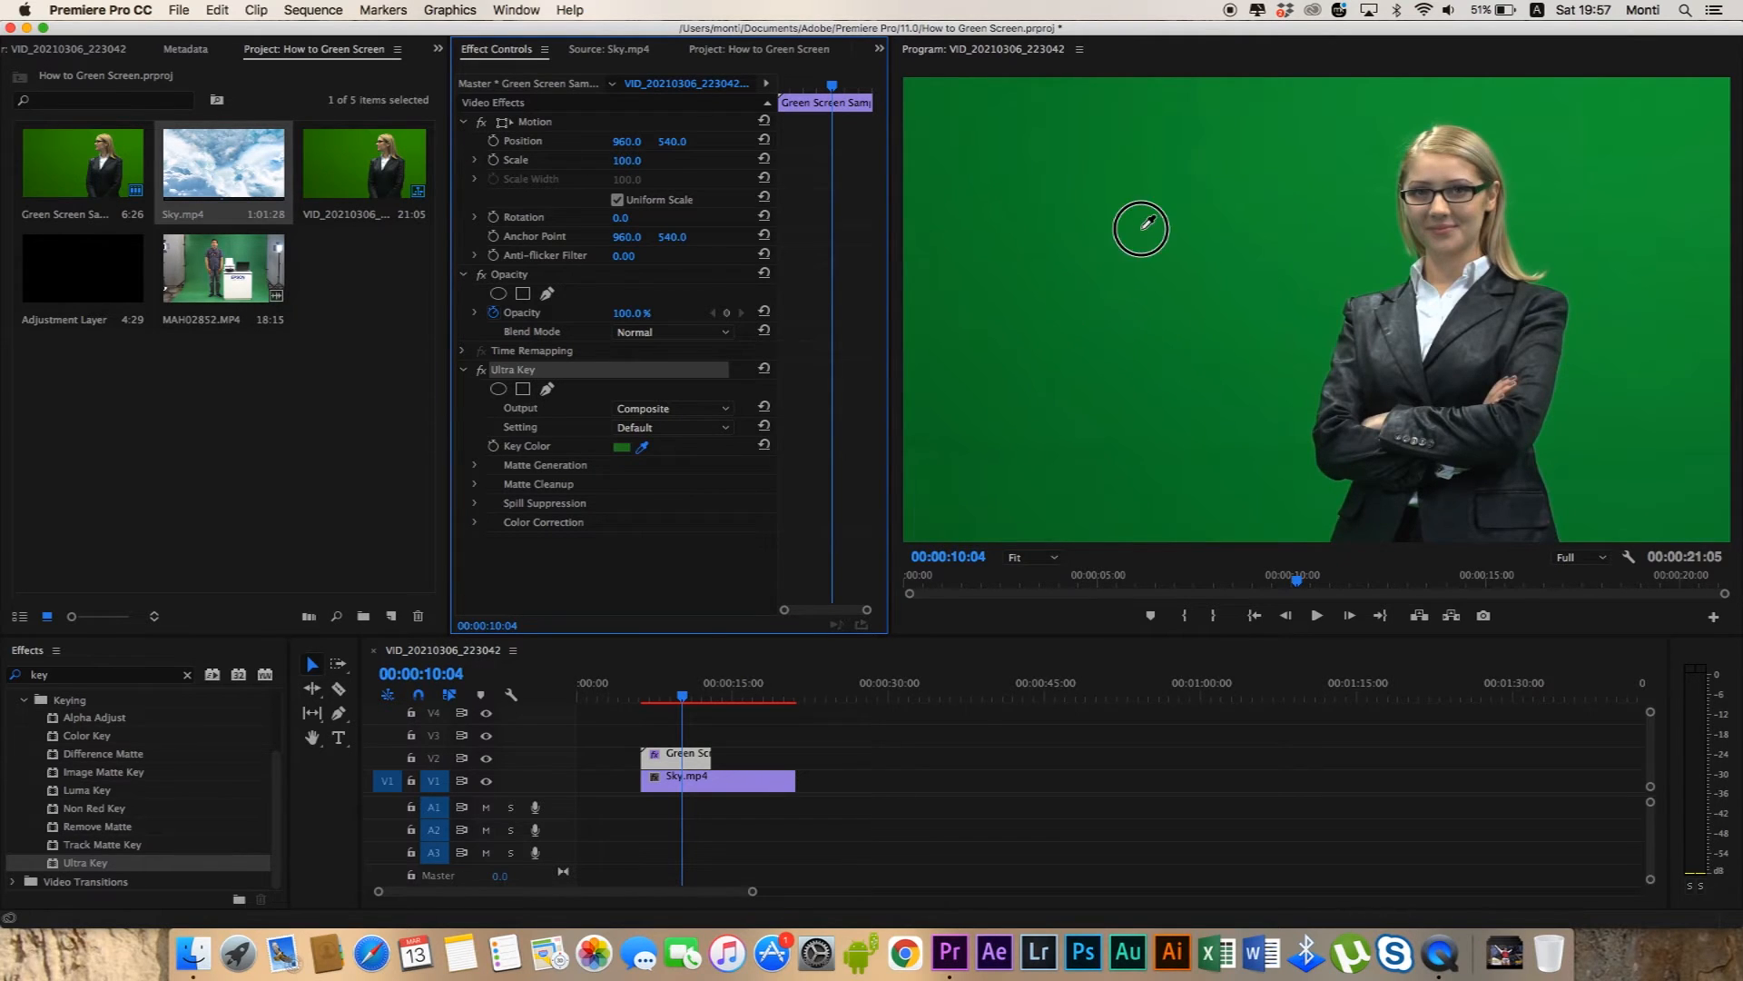
left_click(1143, 228)
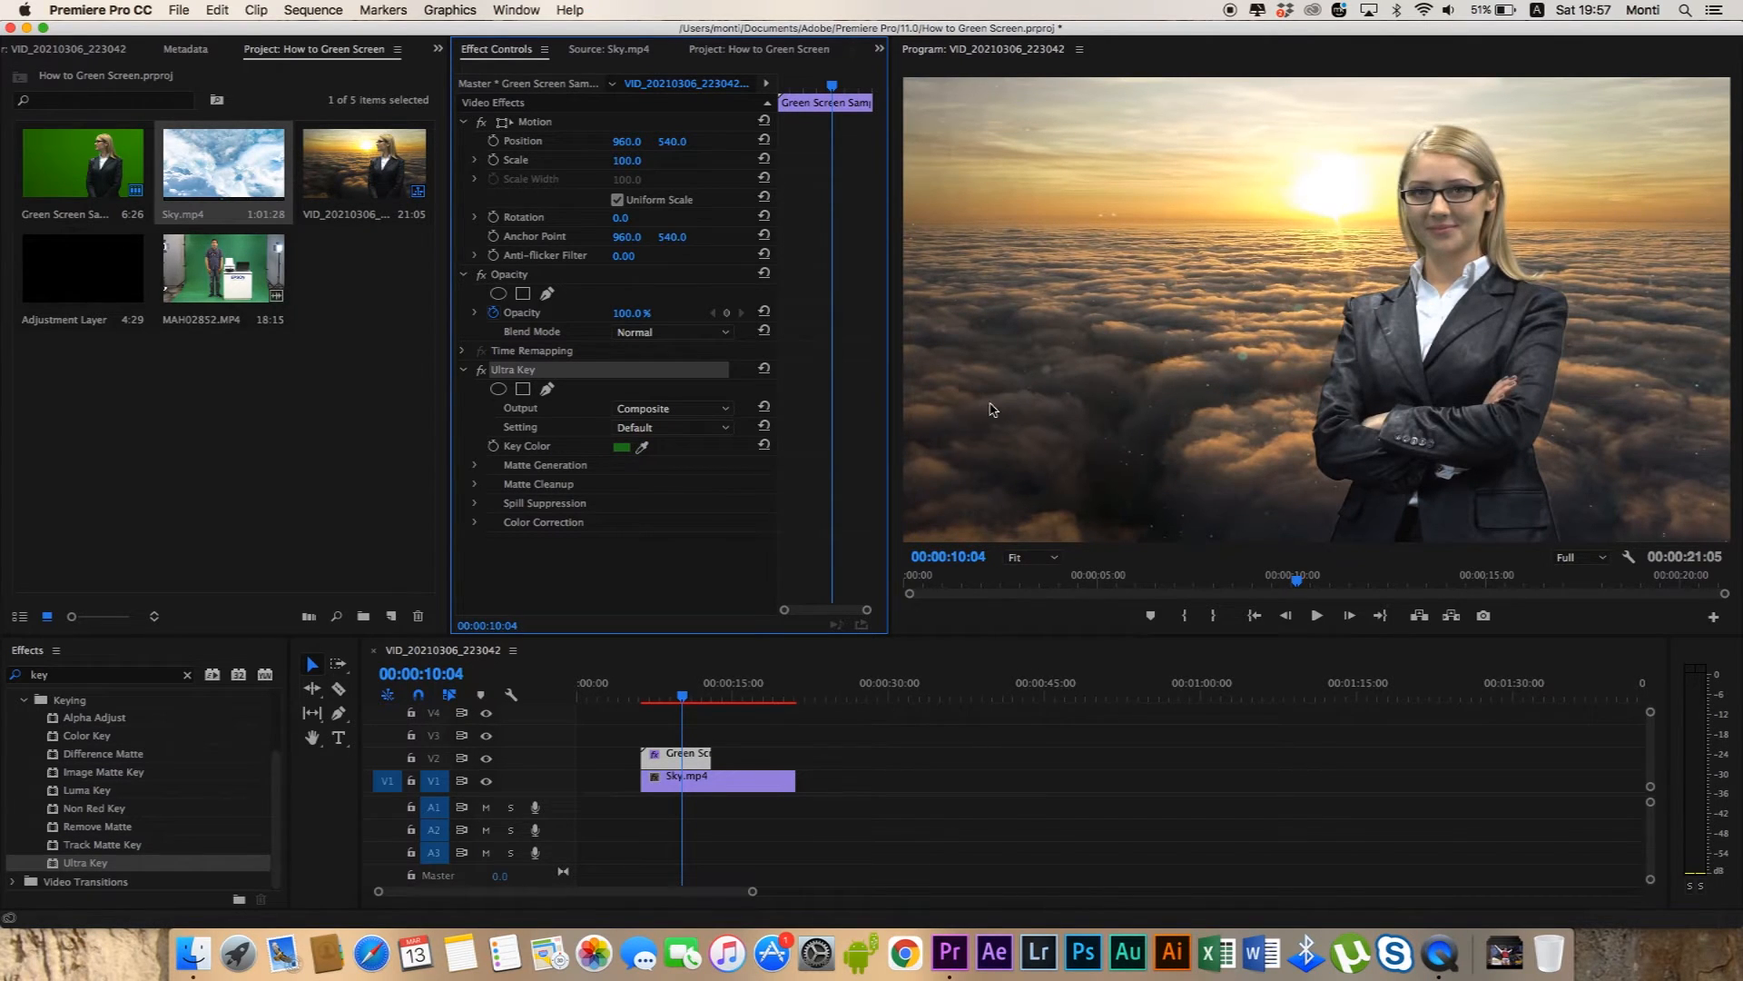
Place the video of MAH02852.MP4 on V2 directly after the green screen clip and trim its end to match Sky.mp4.
left_click(736, 783)
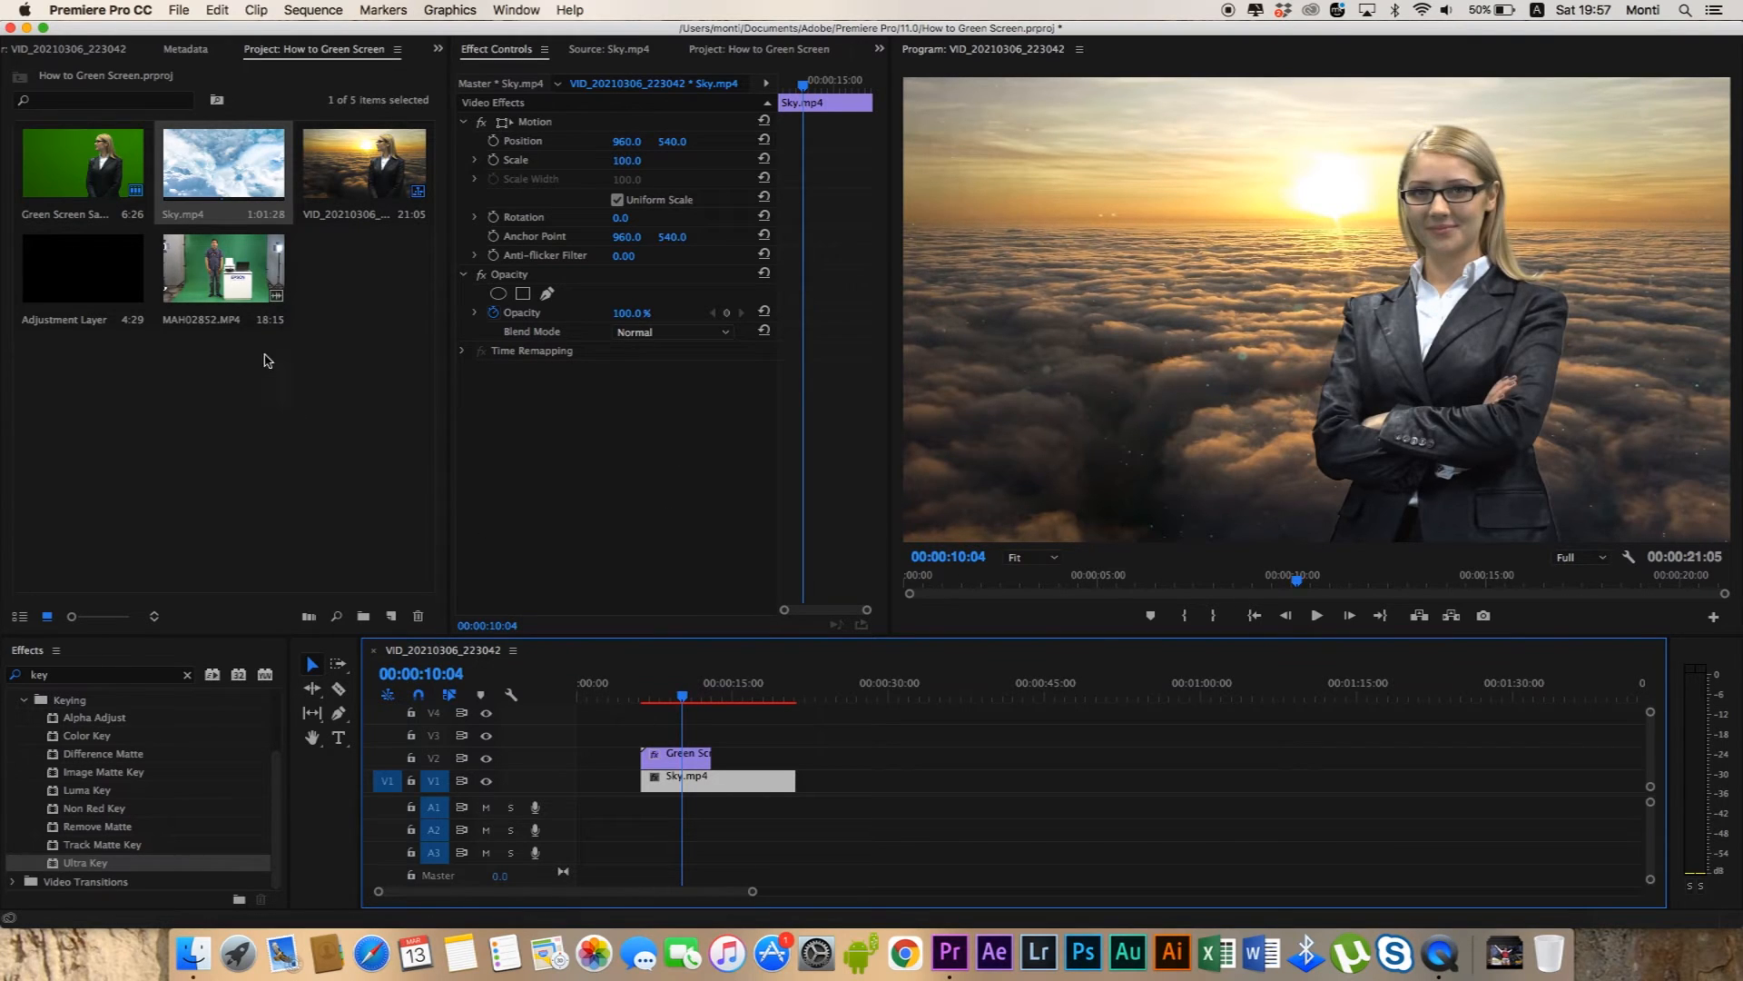
double_click(237, 275)
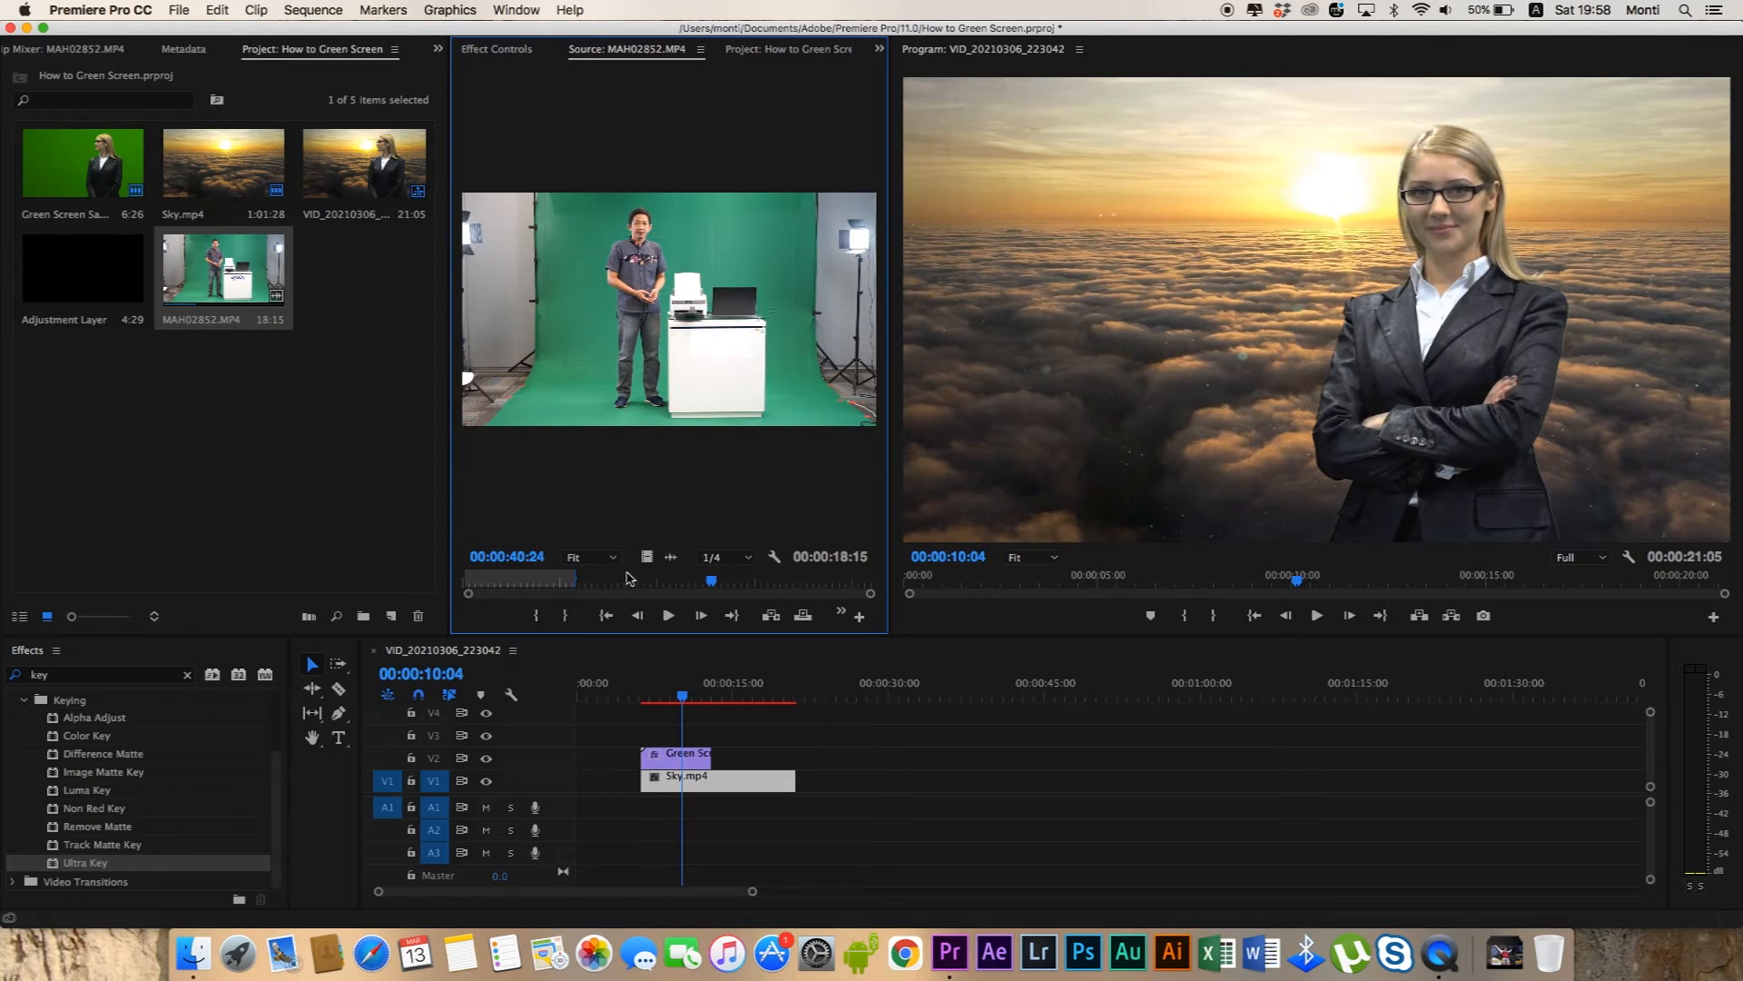
left_click_drag(646, 556, 716, 755)
left_click_drag(894, 753, 795, 753)
left_click_drag(683, 695, 750, 700)
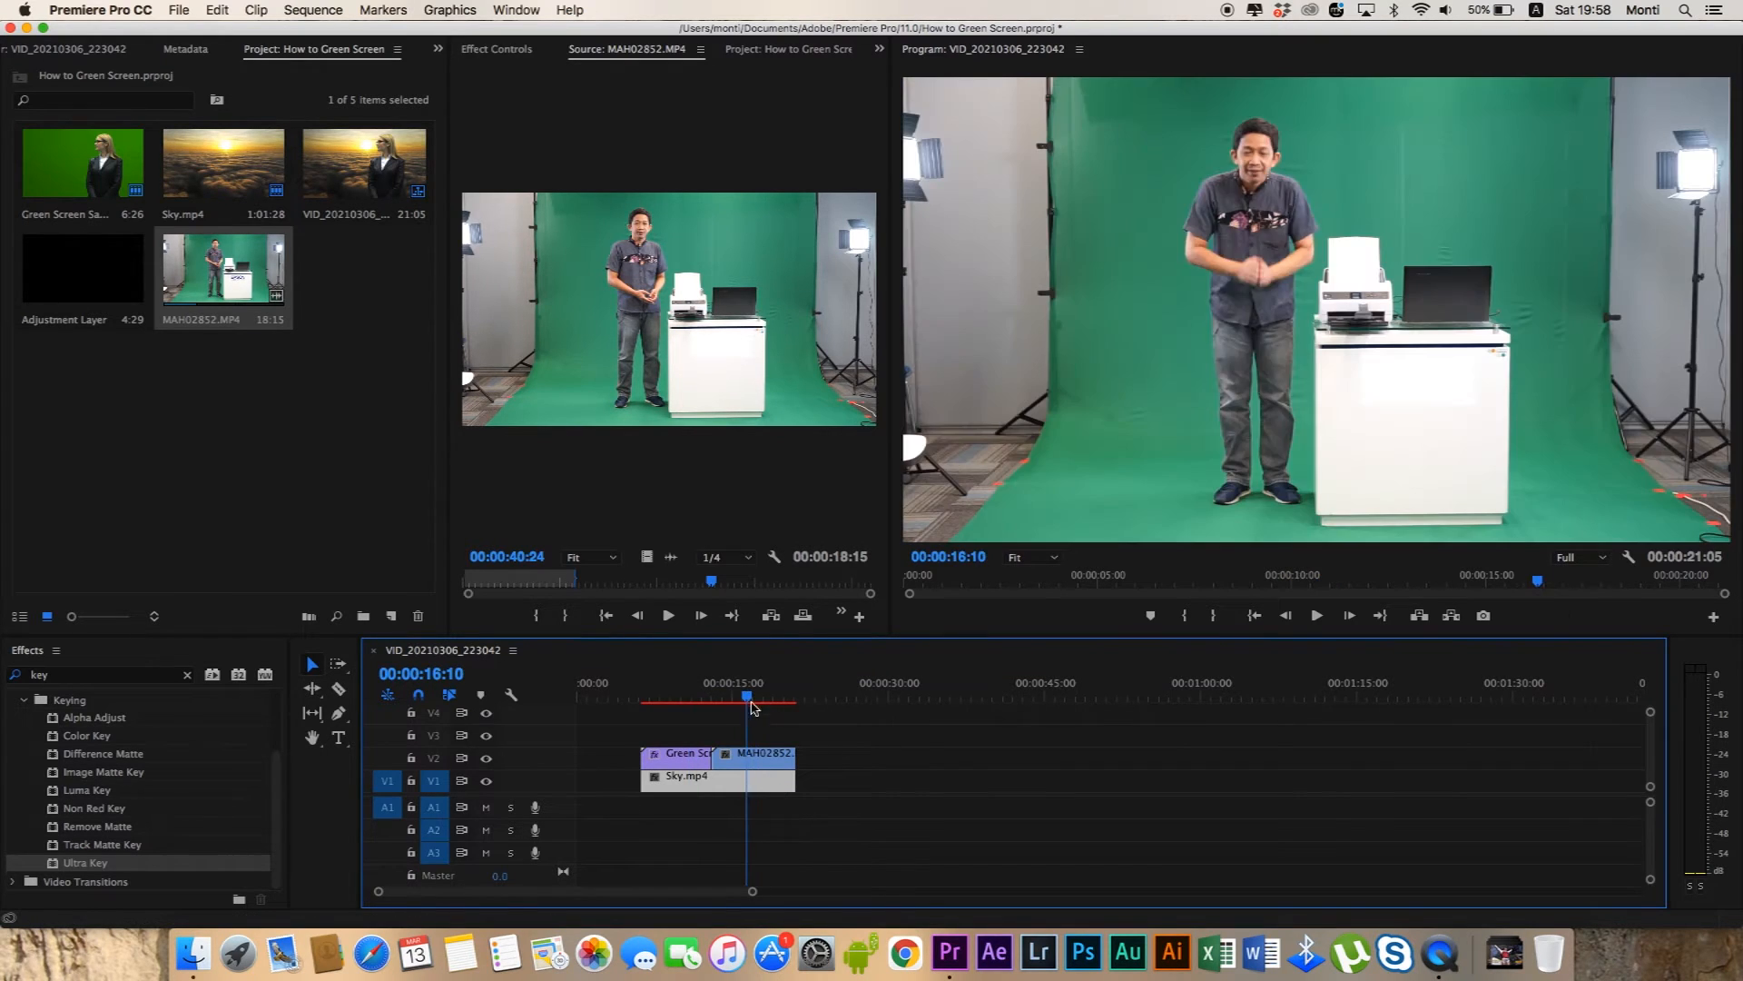
Apply Ultra Key to the MAH02852.MP4 clip on V2 and show its effect settings.
left_click(764, 758)
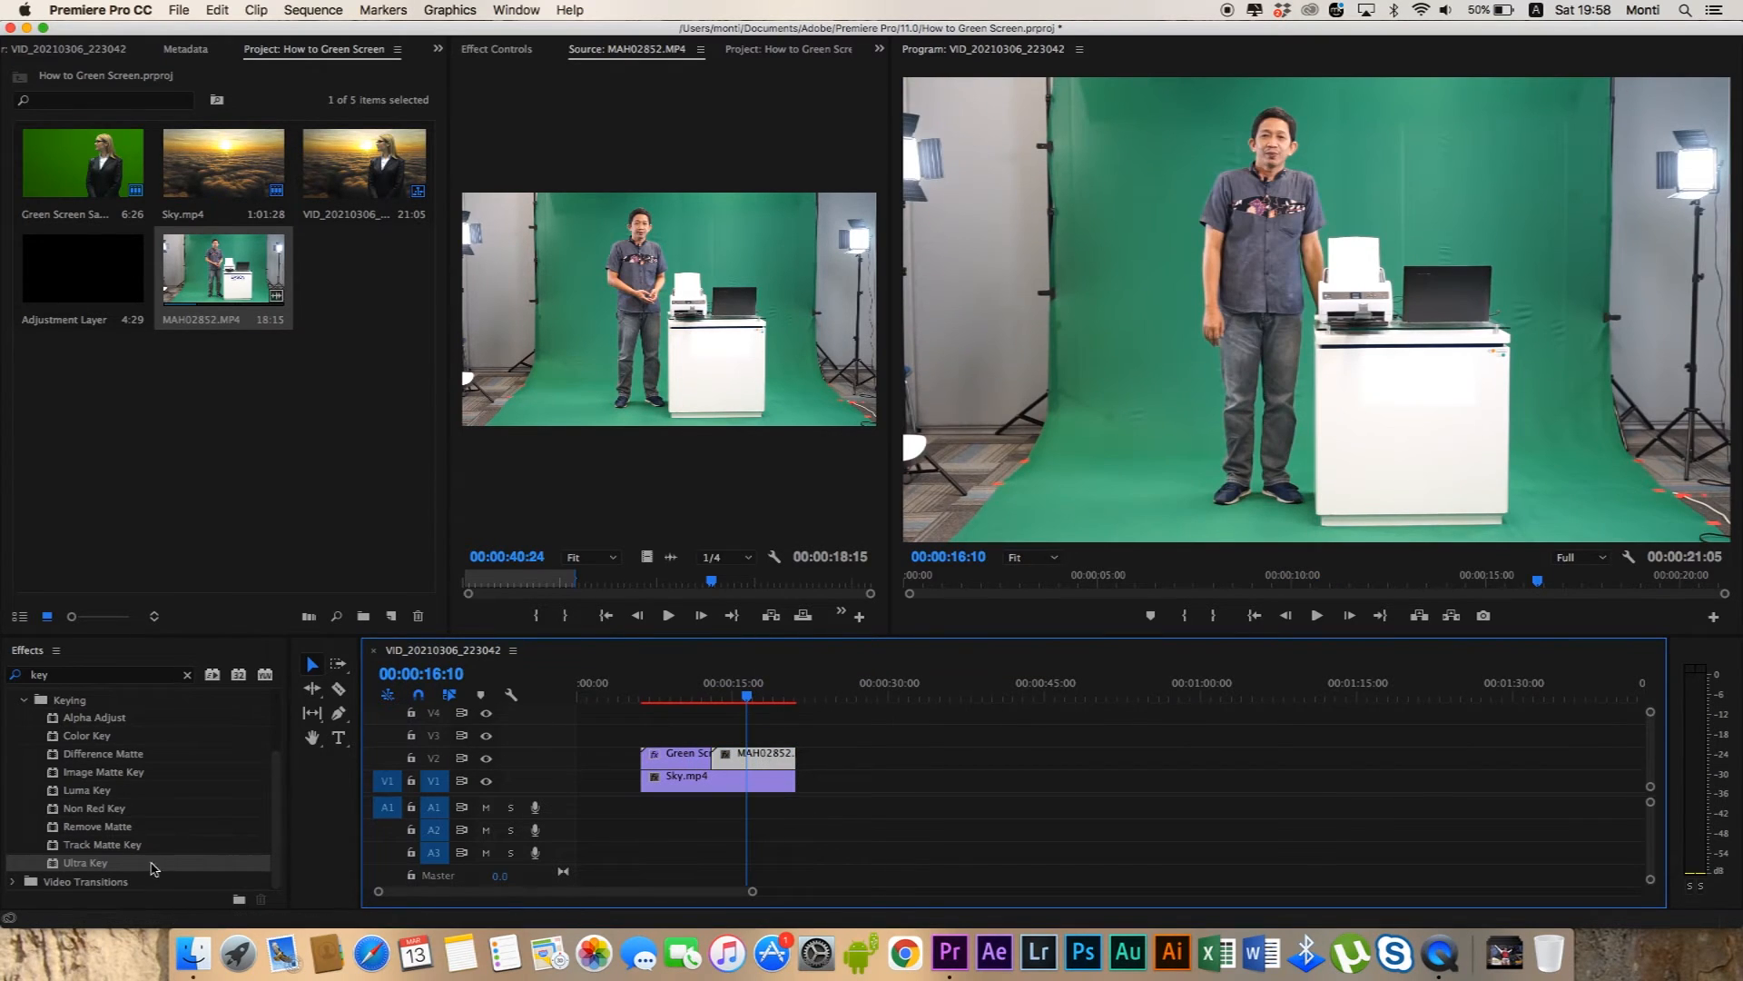
left_click_drag(150, 867, 760, 756)
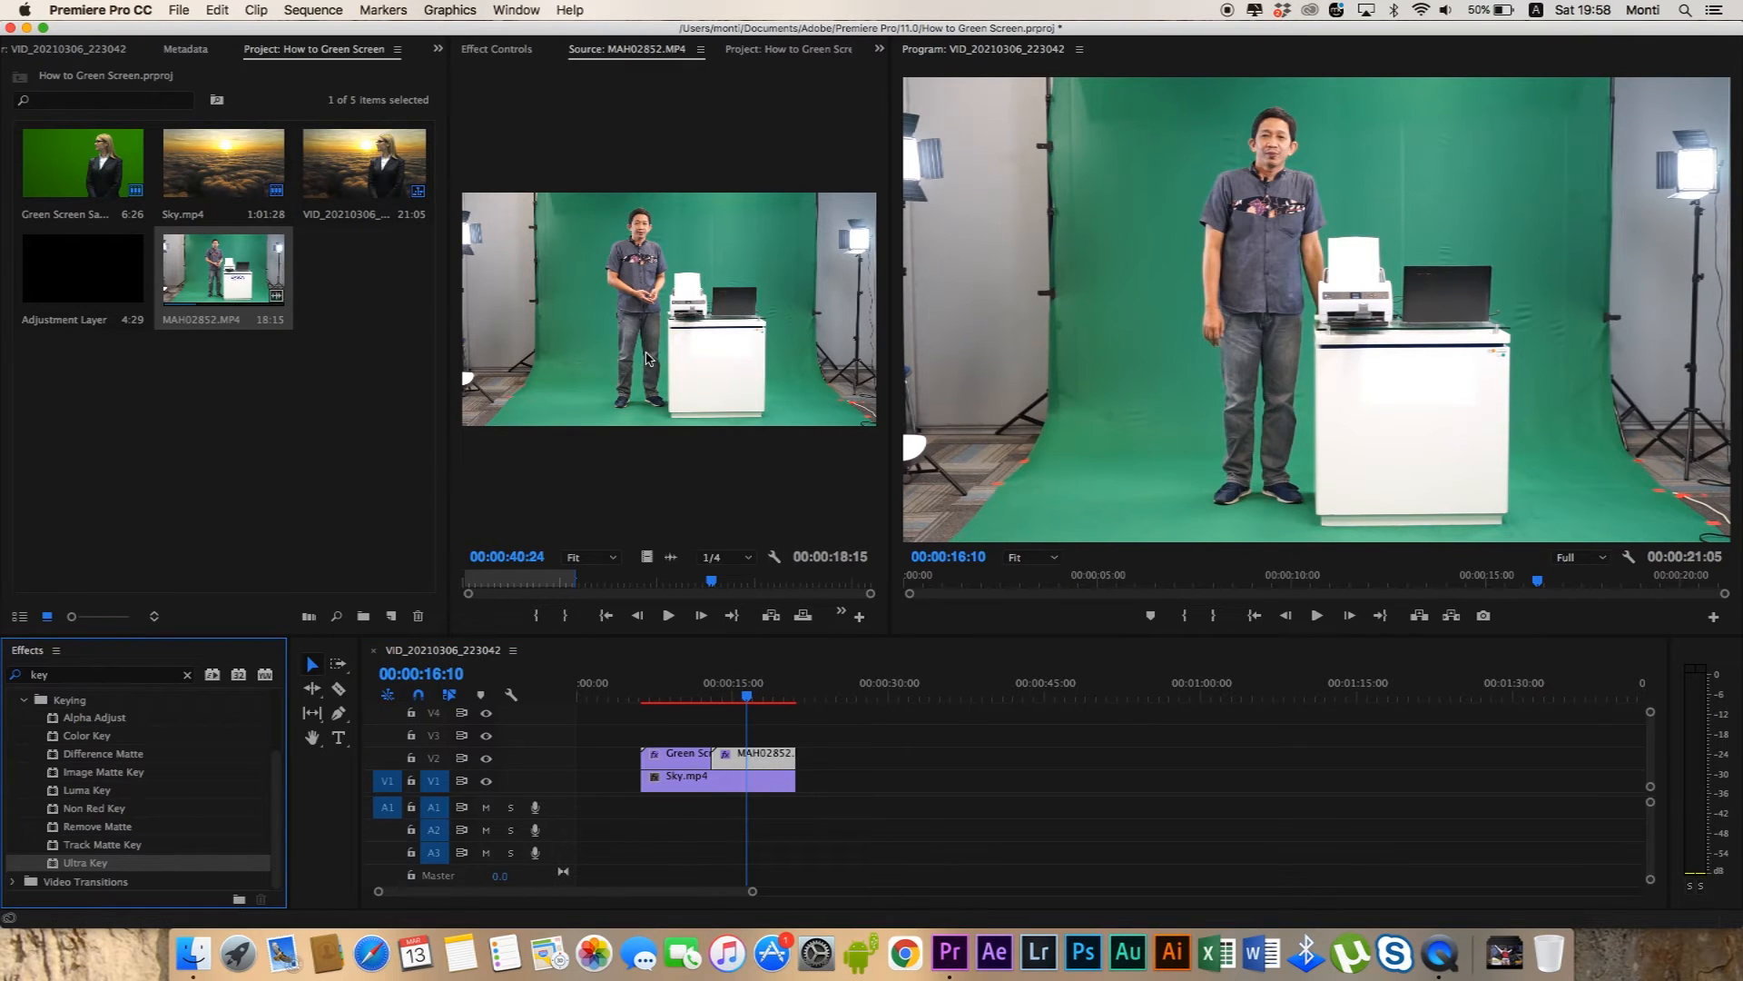
left_click(513, 52)
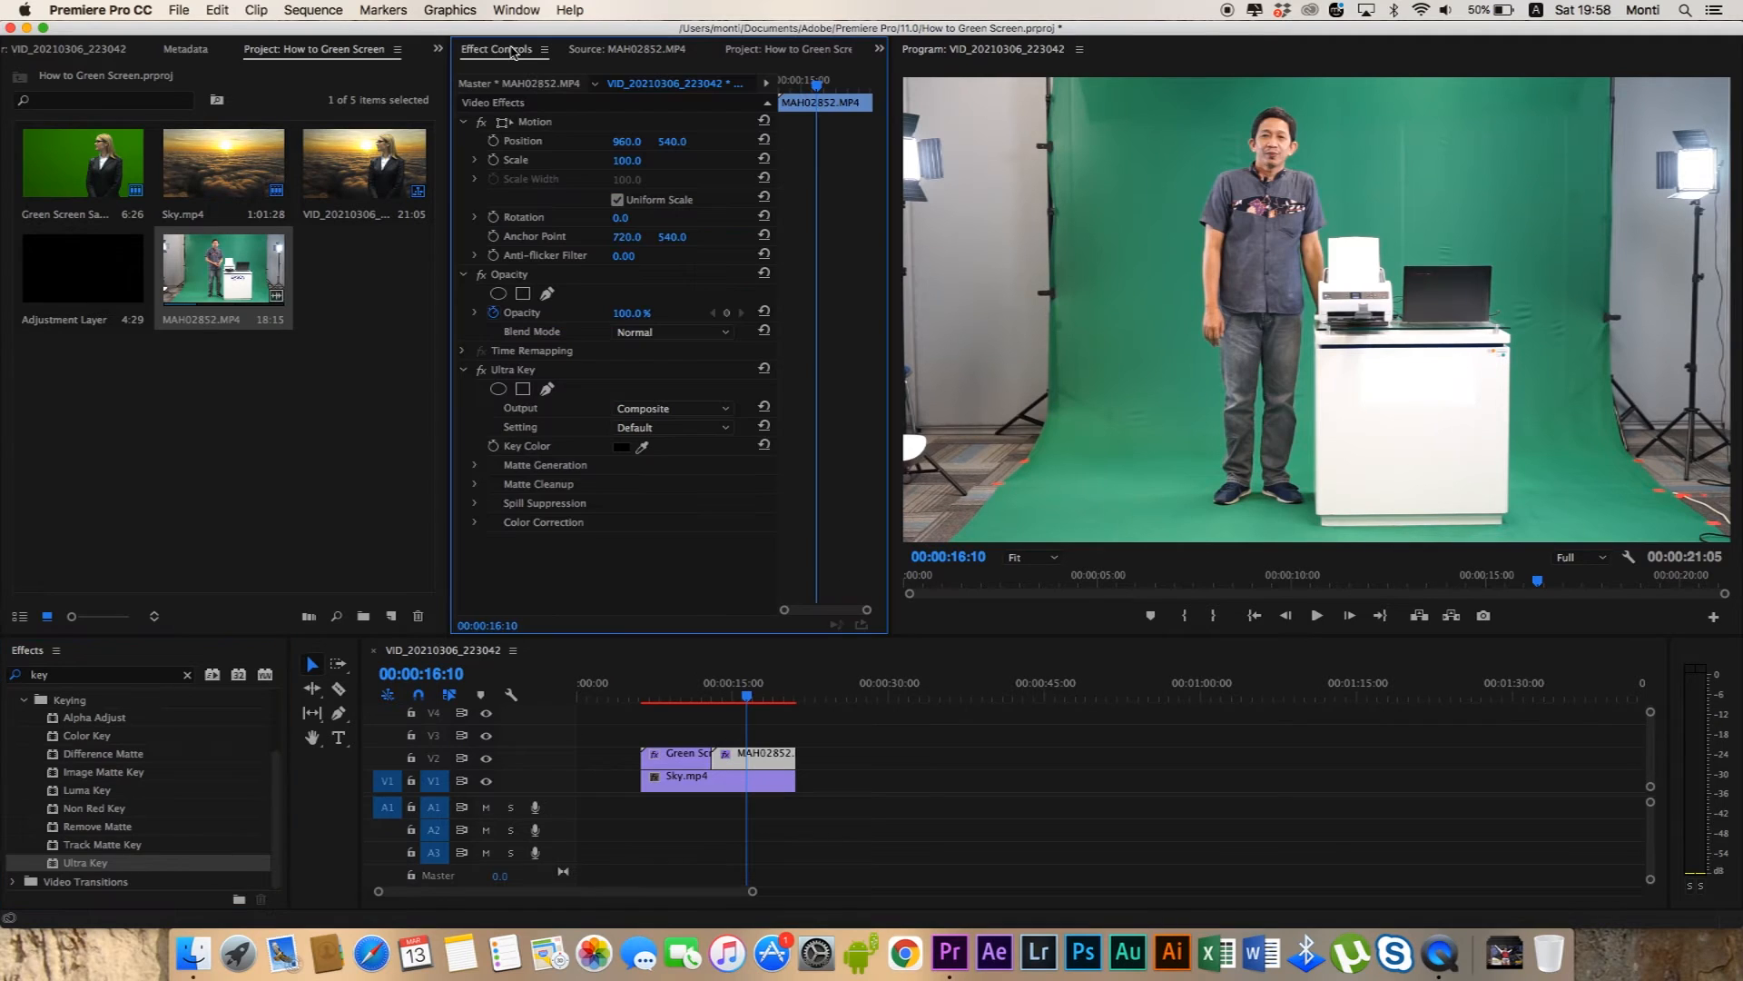
Sample the green backdrop as MAH02852.MP4's Key Color, undo it, and sample the backdrop again at a different spot.
left_click_drag(648, 443, 1155, 431)
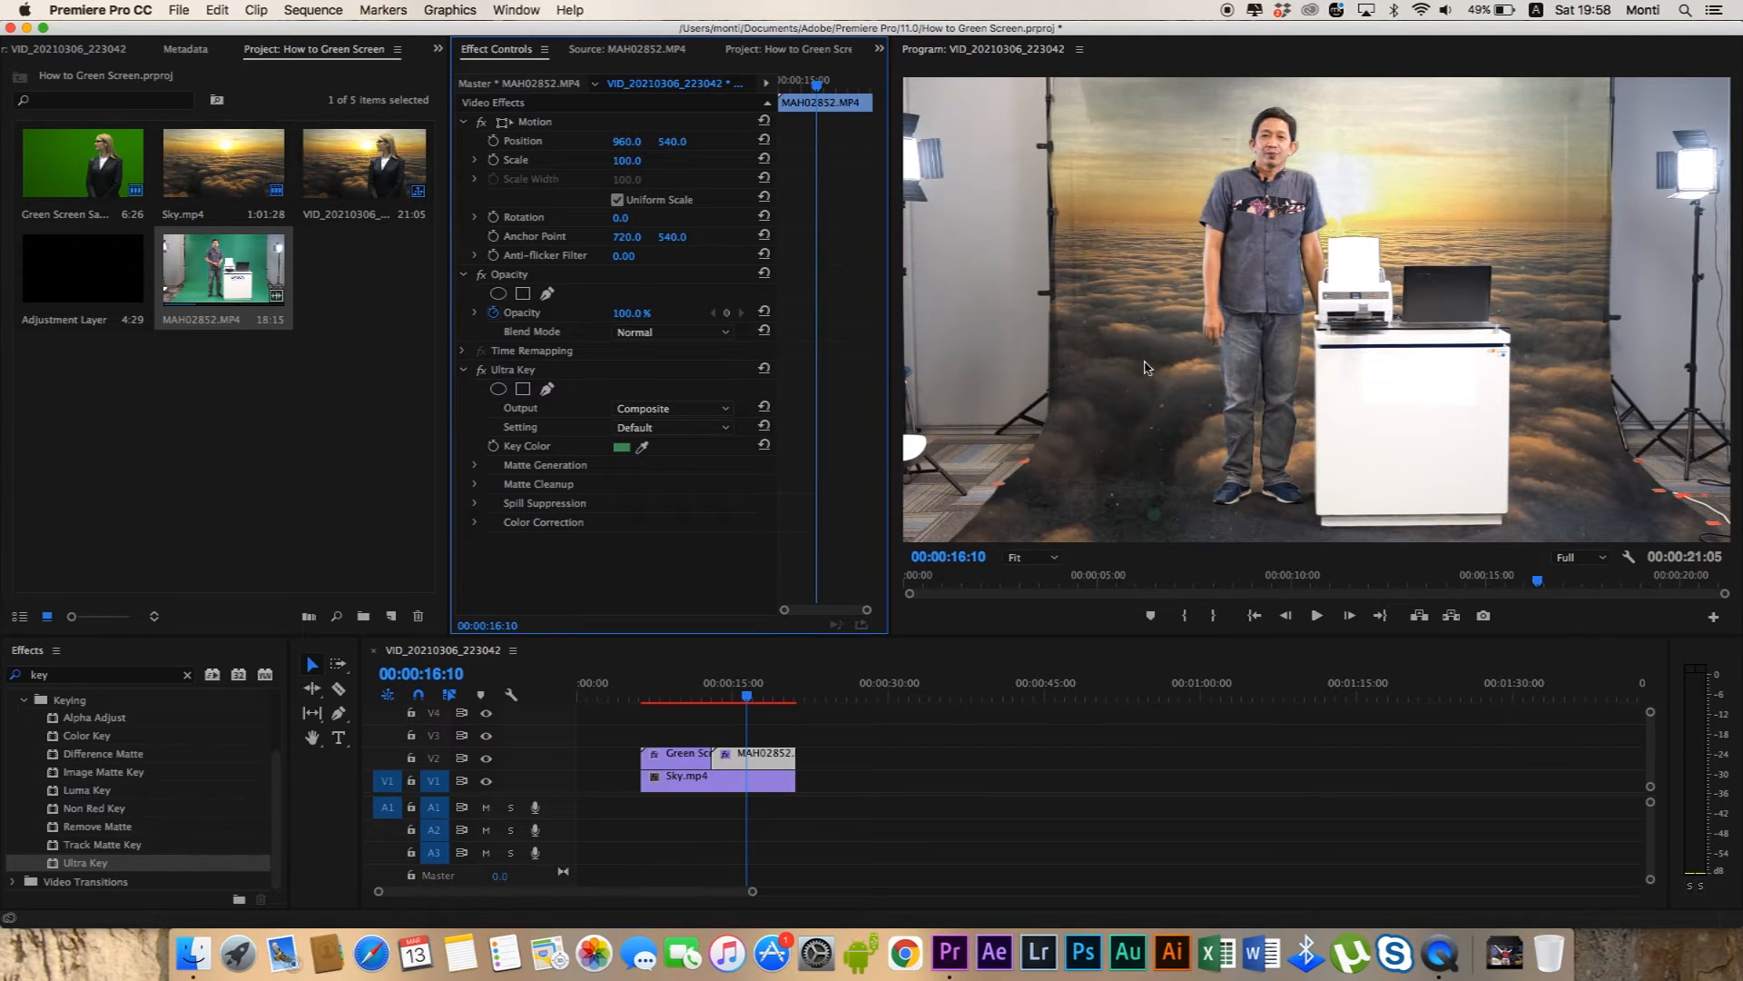
key("super+z")
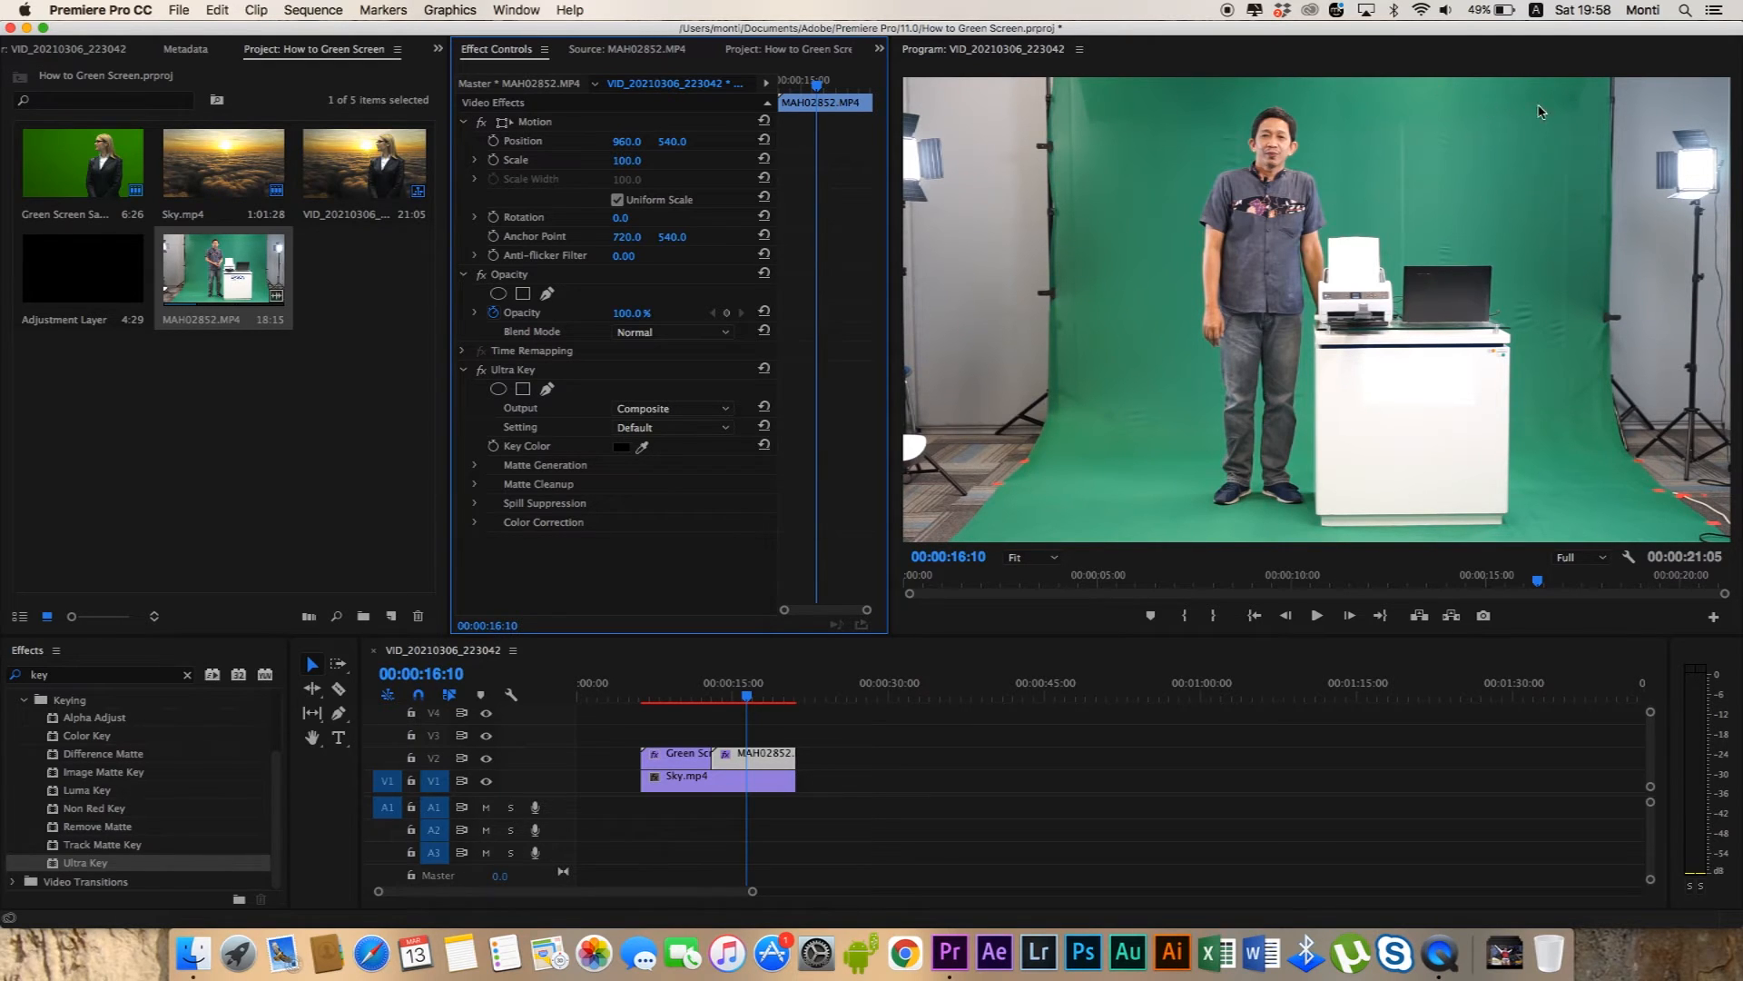
left_click_drag(642, 446, 1085, 426)
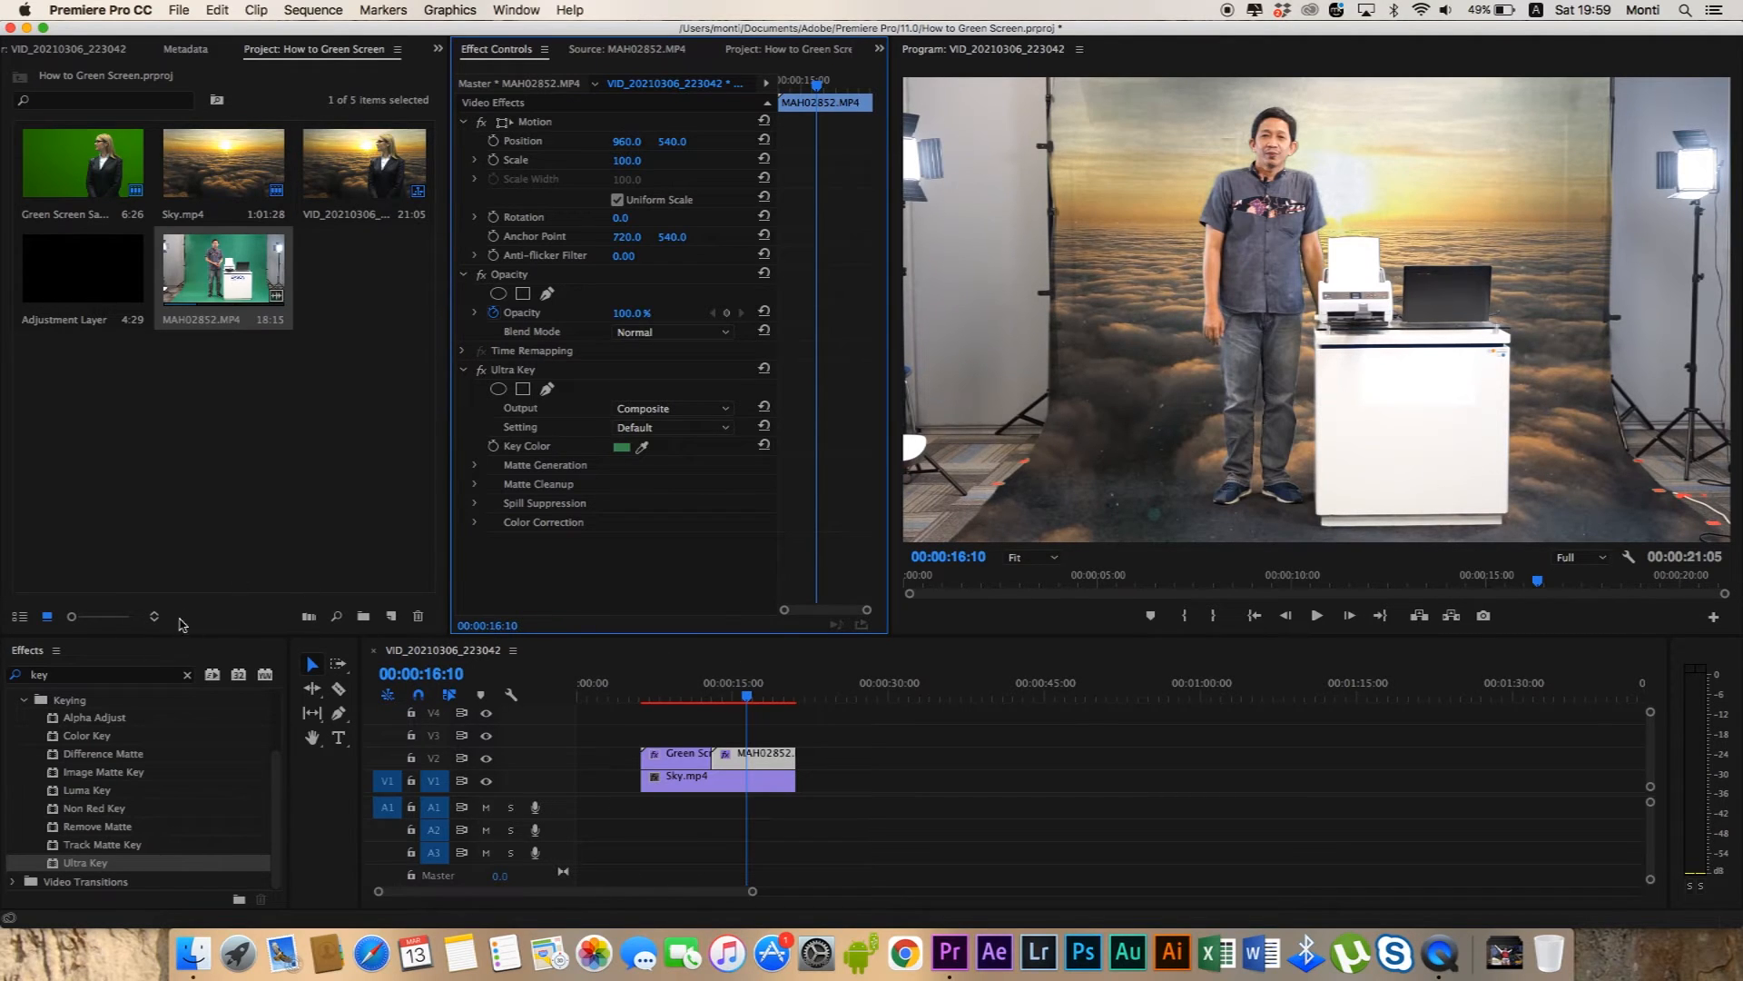
Search the effects for "crop" and apply Crop to the MAH02852.MP4 clip.
left_click(187, 674)
type("crop")
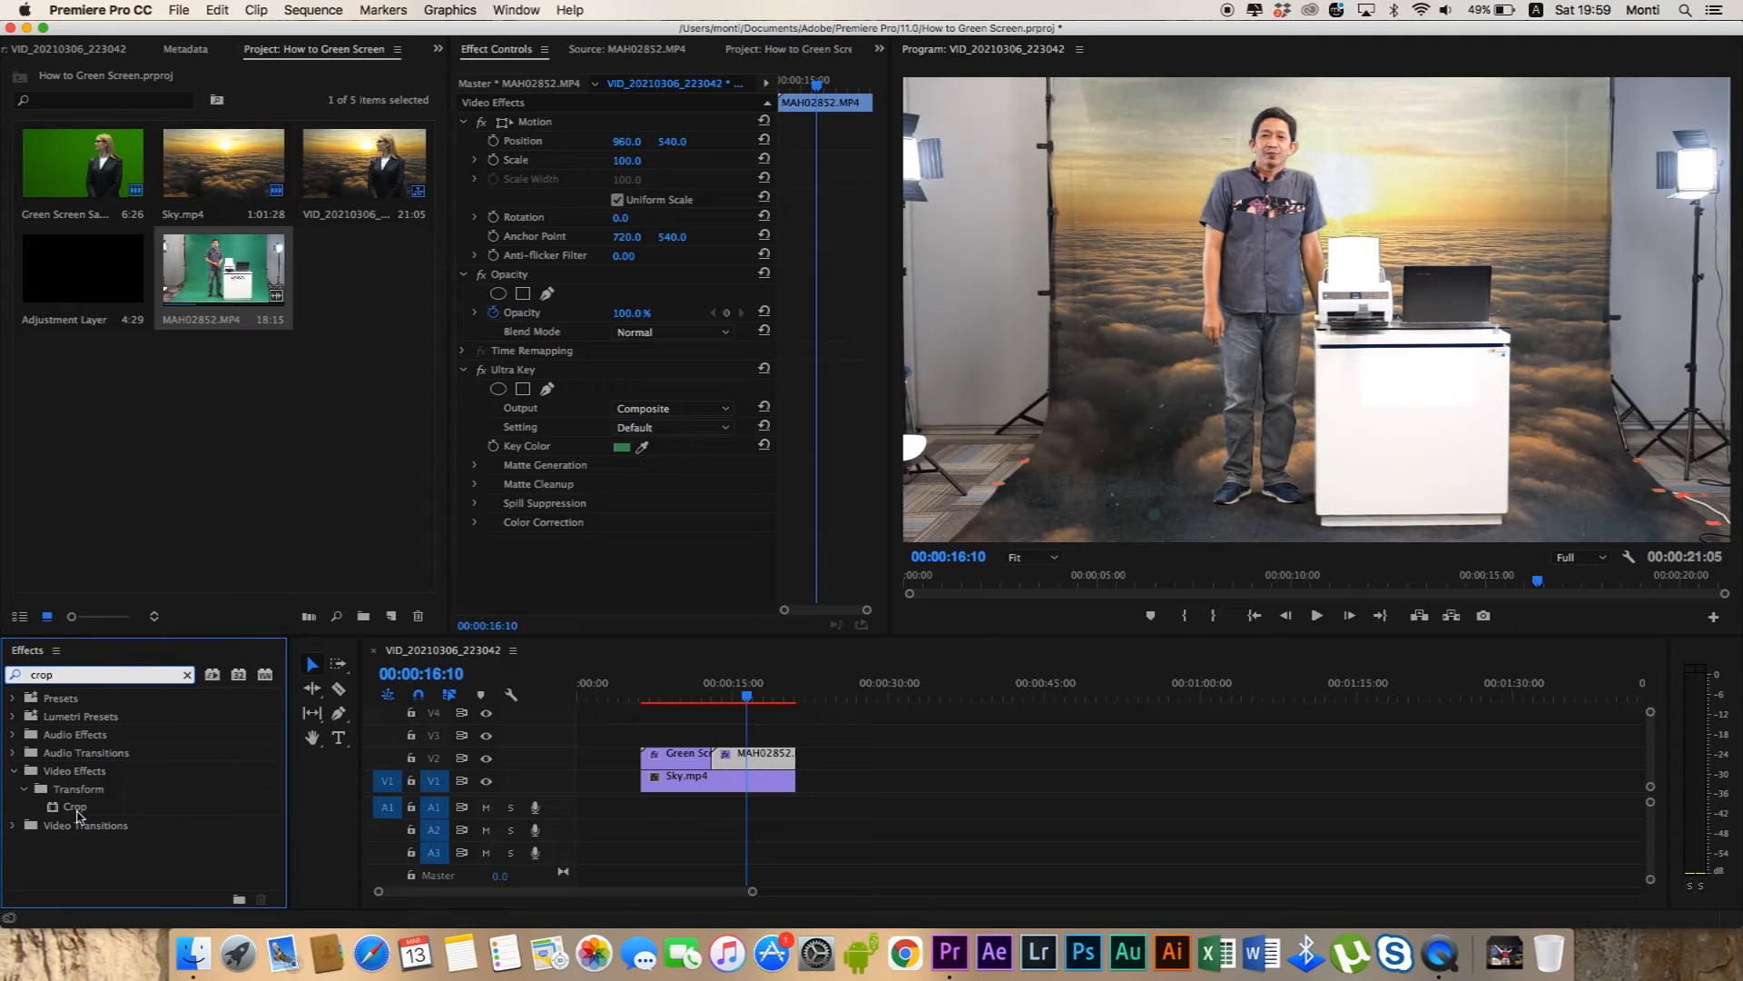
left_click_drag(75, 808, 779, 757)
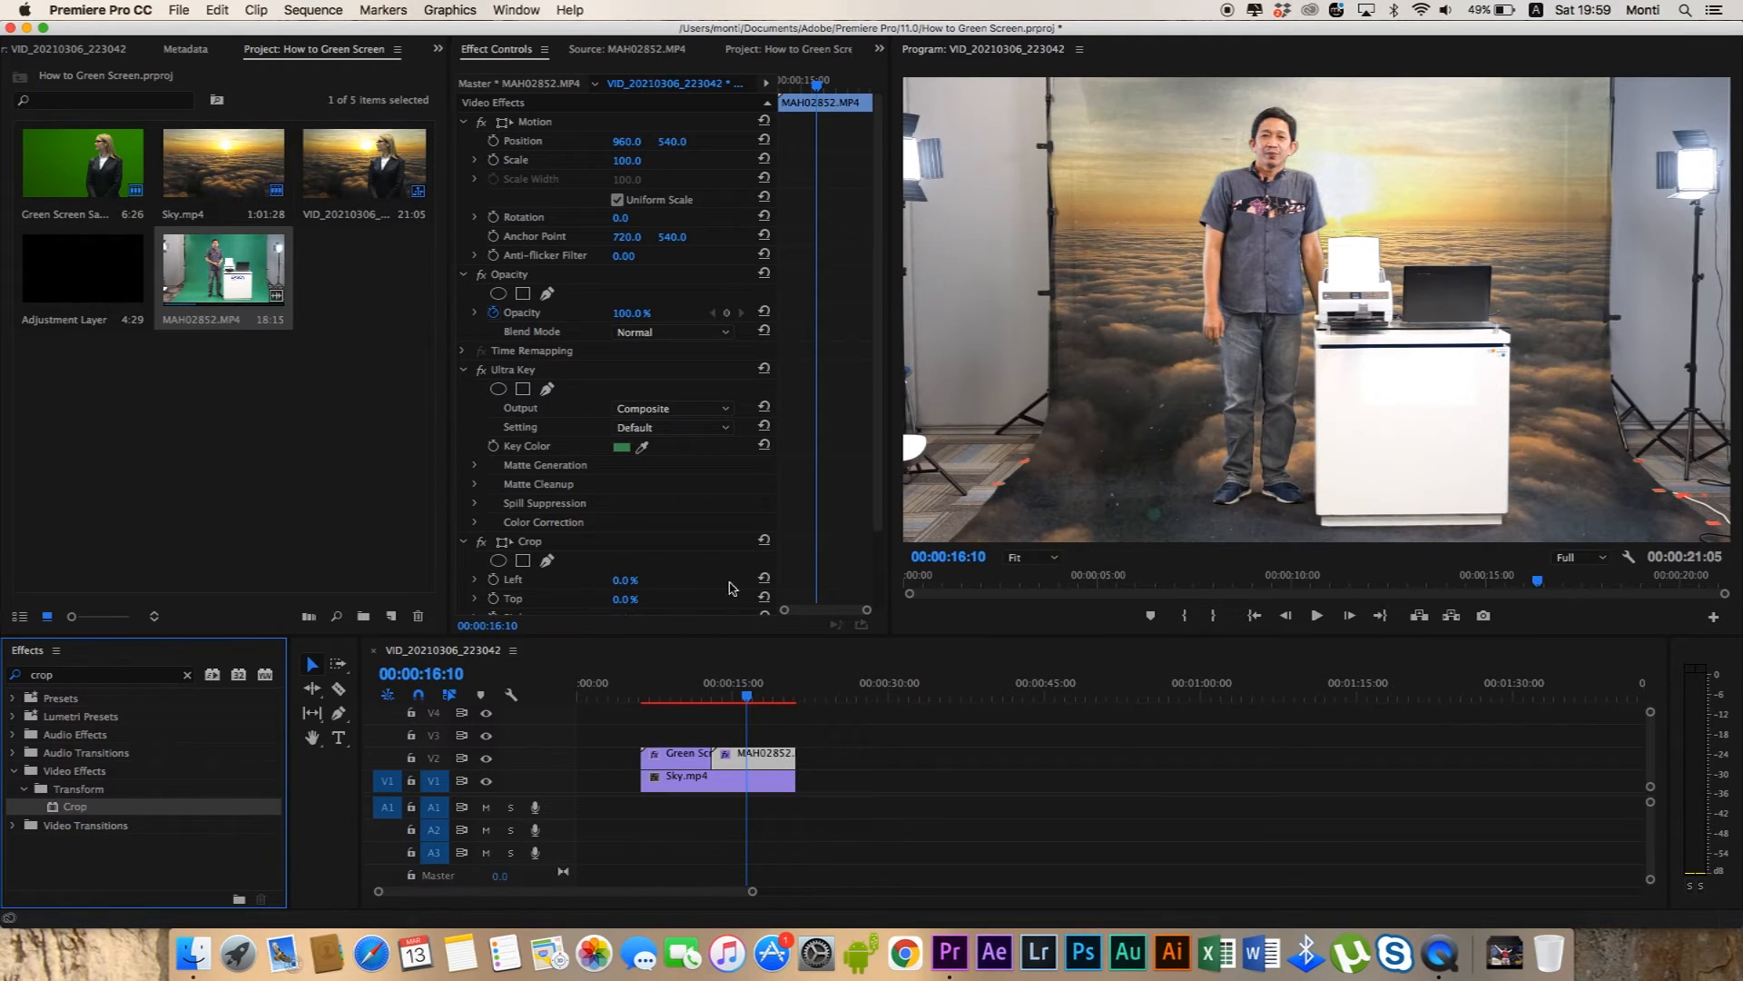
Crop the studio lights out of MAH02852.MP4 with Left at 21% and Right at 20%, leaving the clip deselected.
scroll(811, 550, "down", 5)
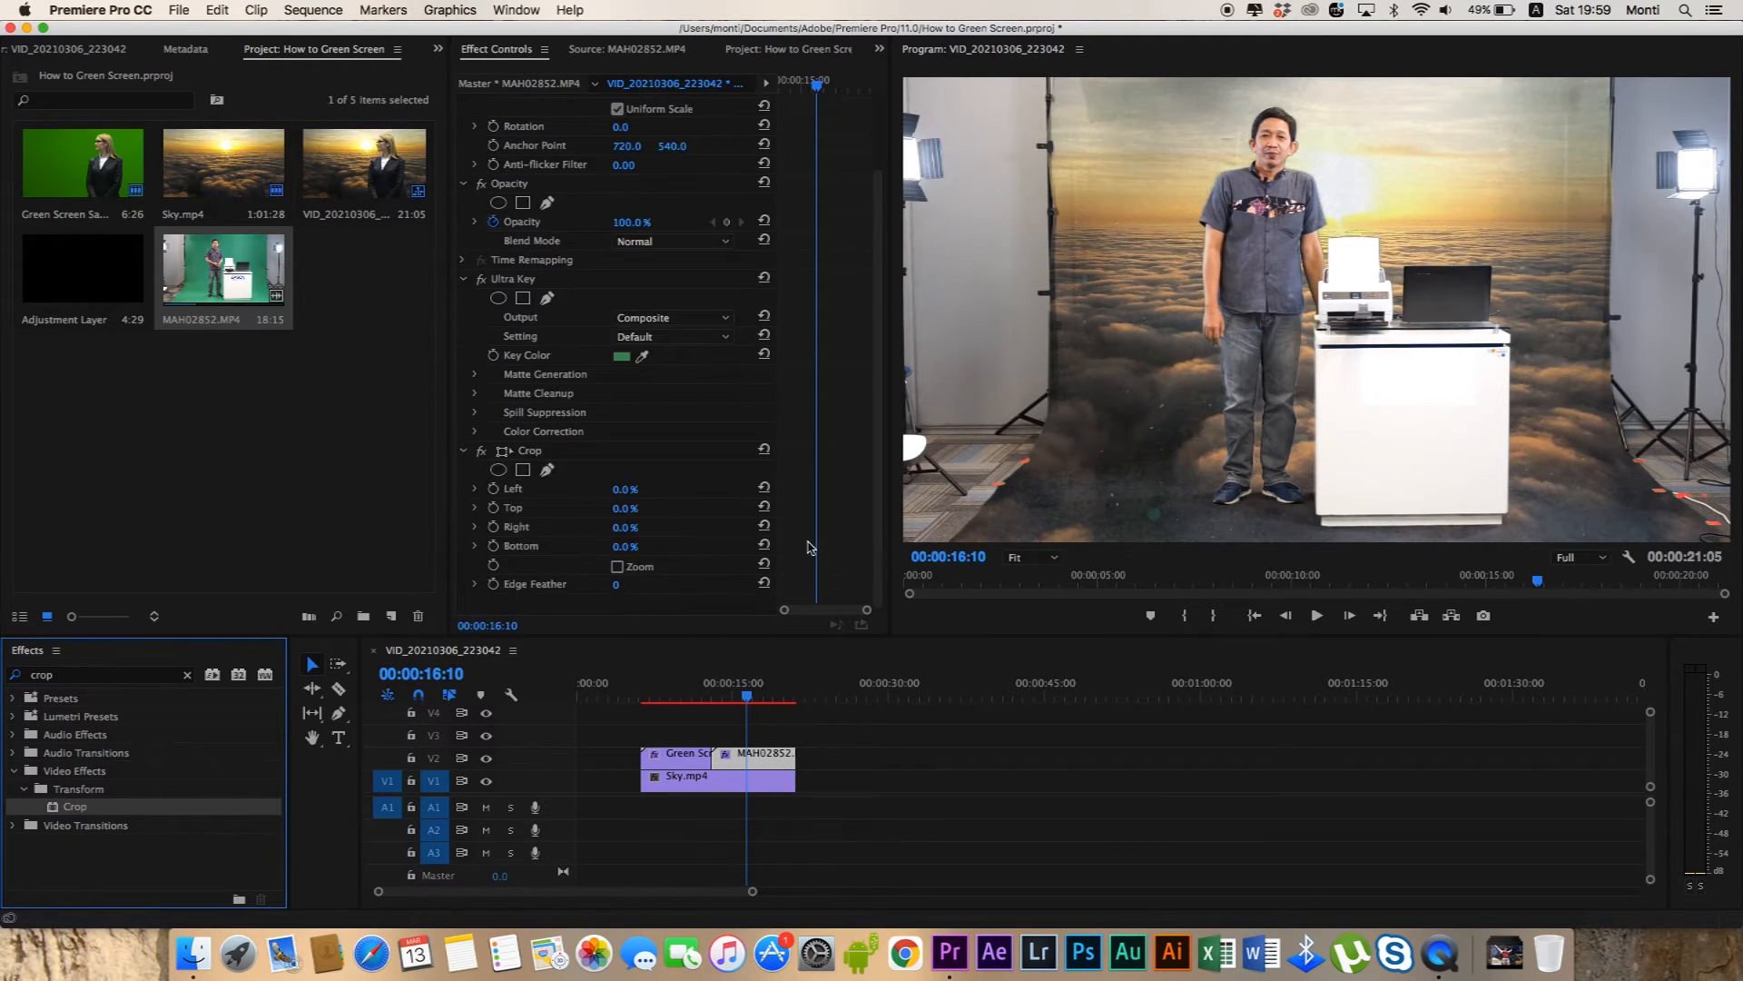
left_click(613, 454)
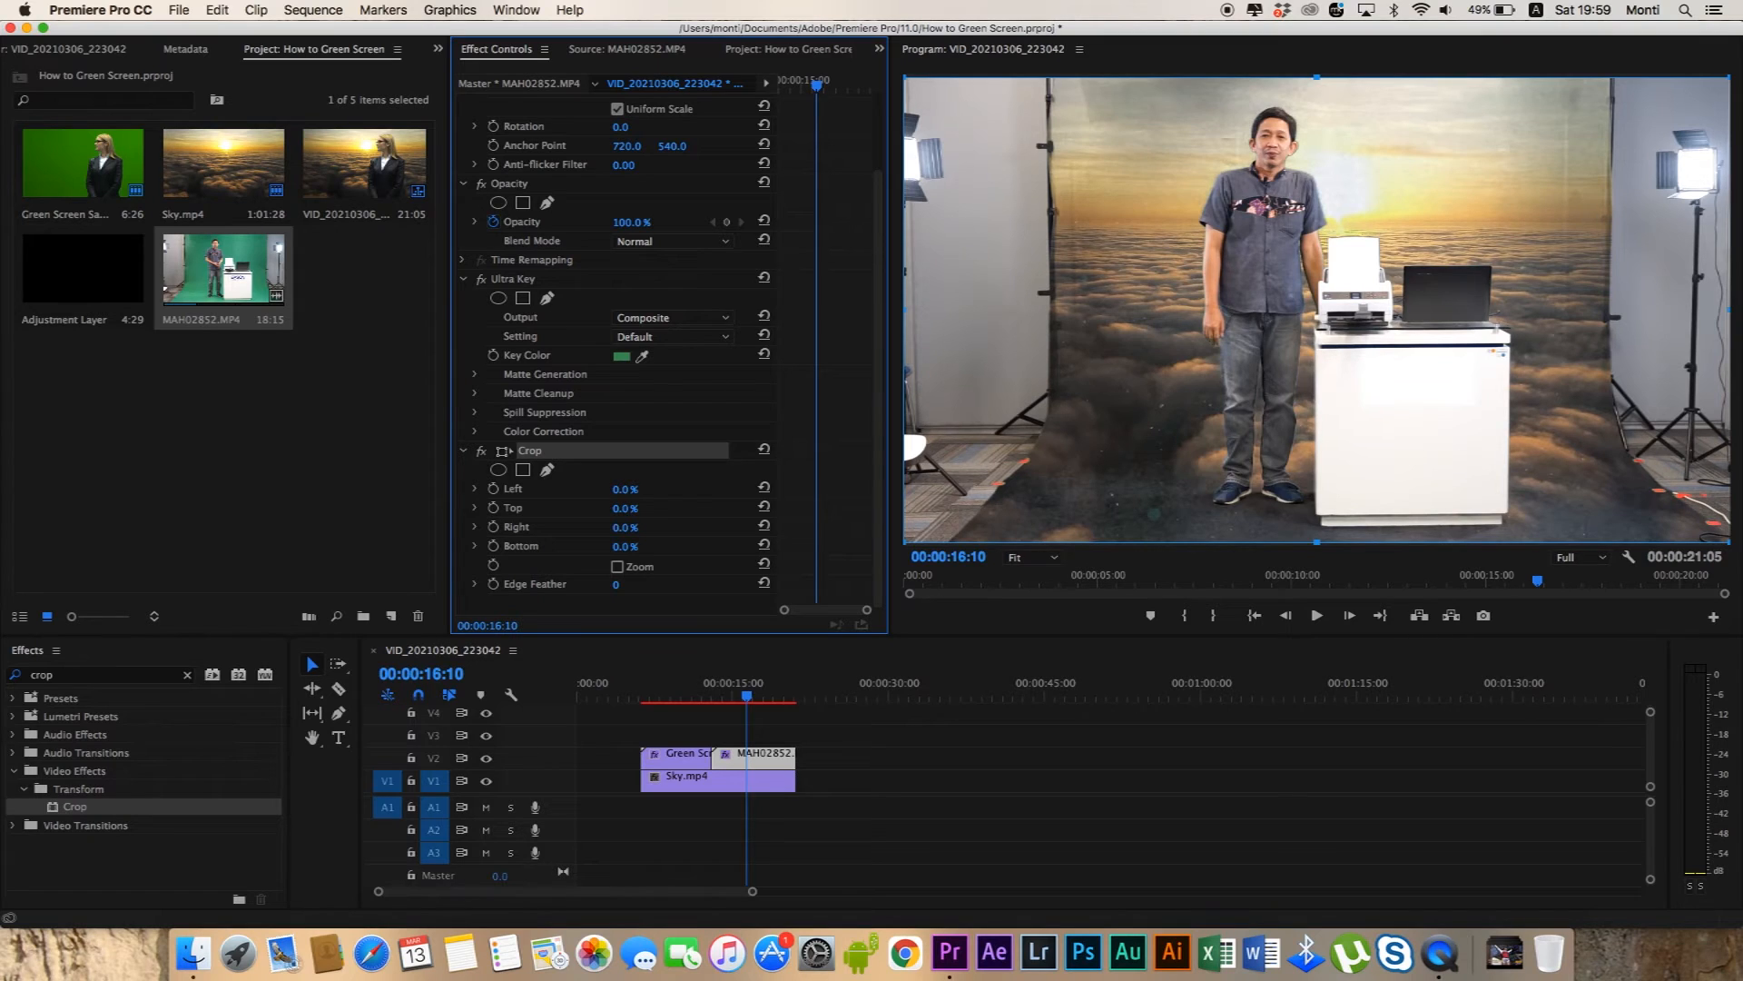
left_click_drag(629, 488, 631, 488)
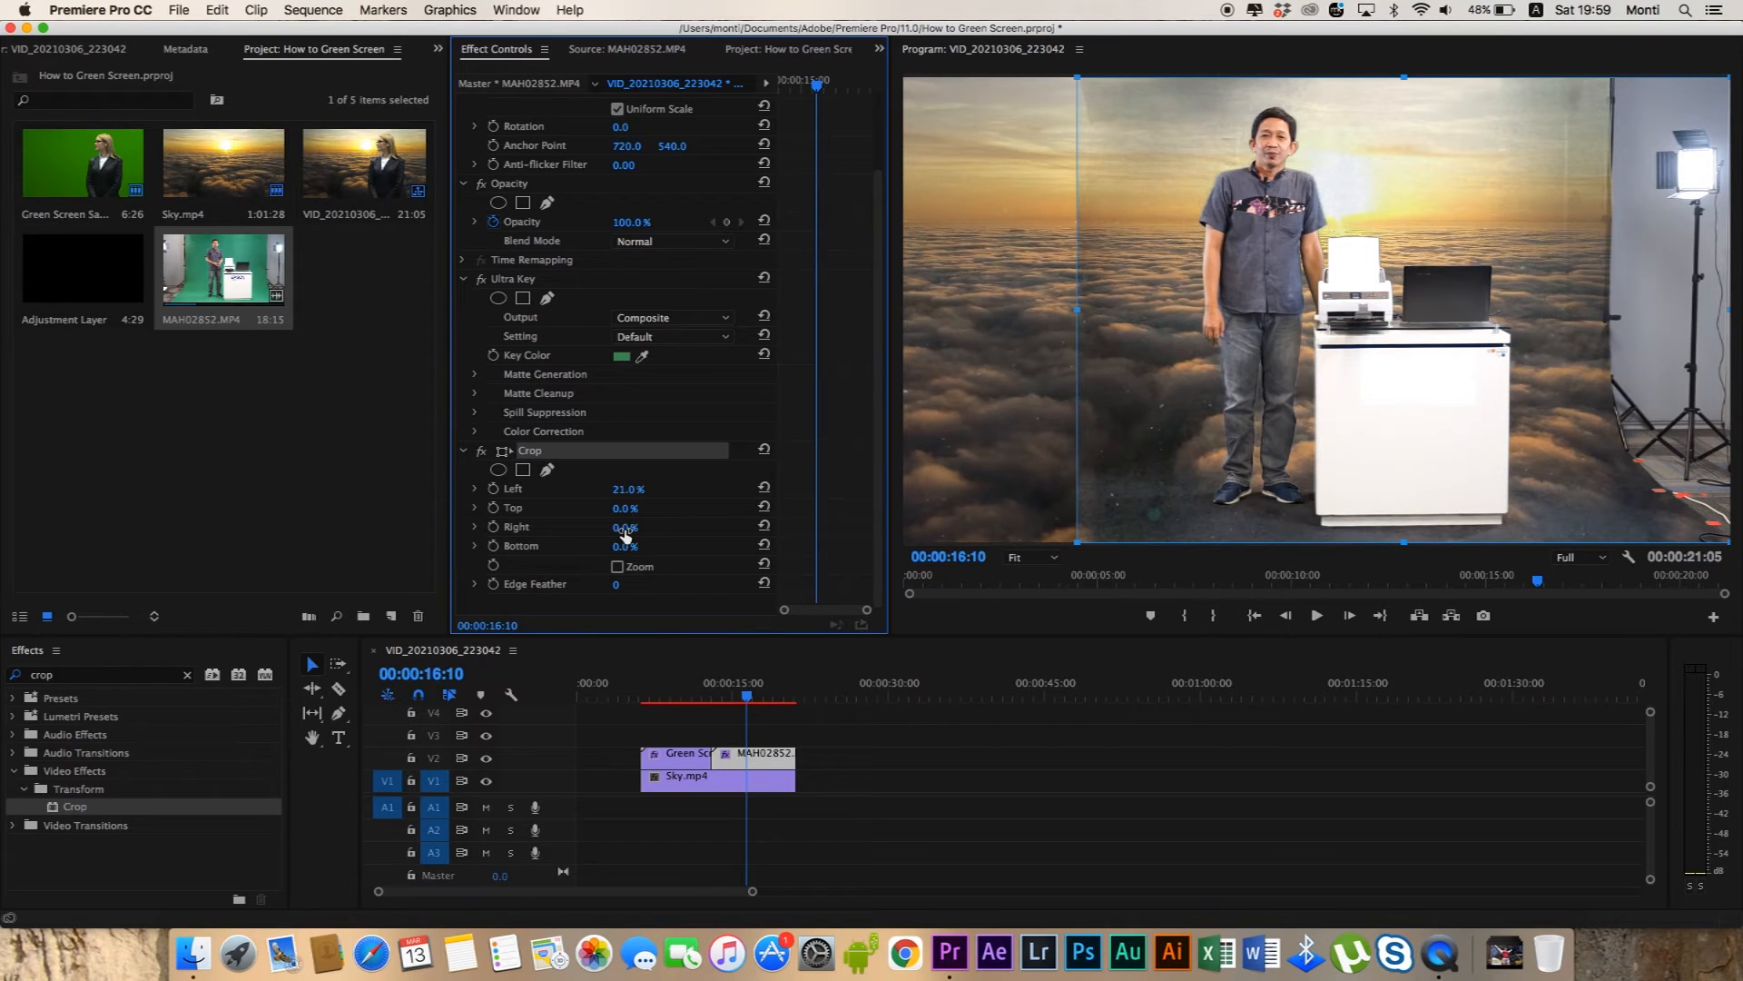
left_click_drag(624, 526, 641, 527)
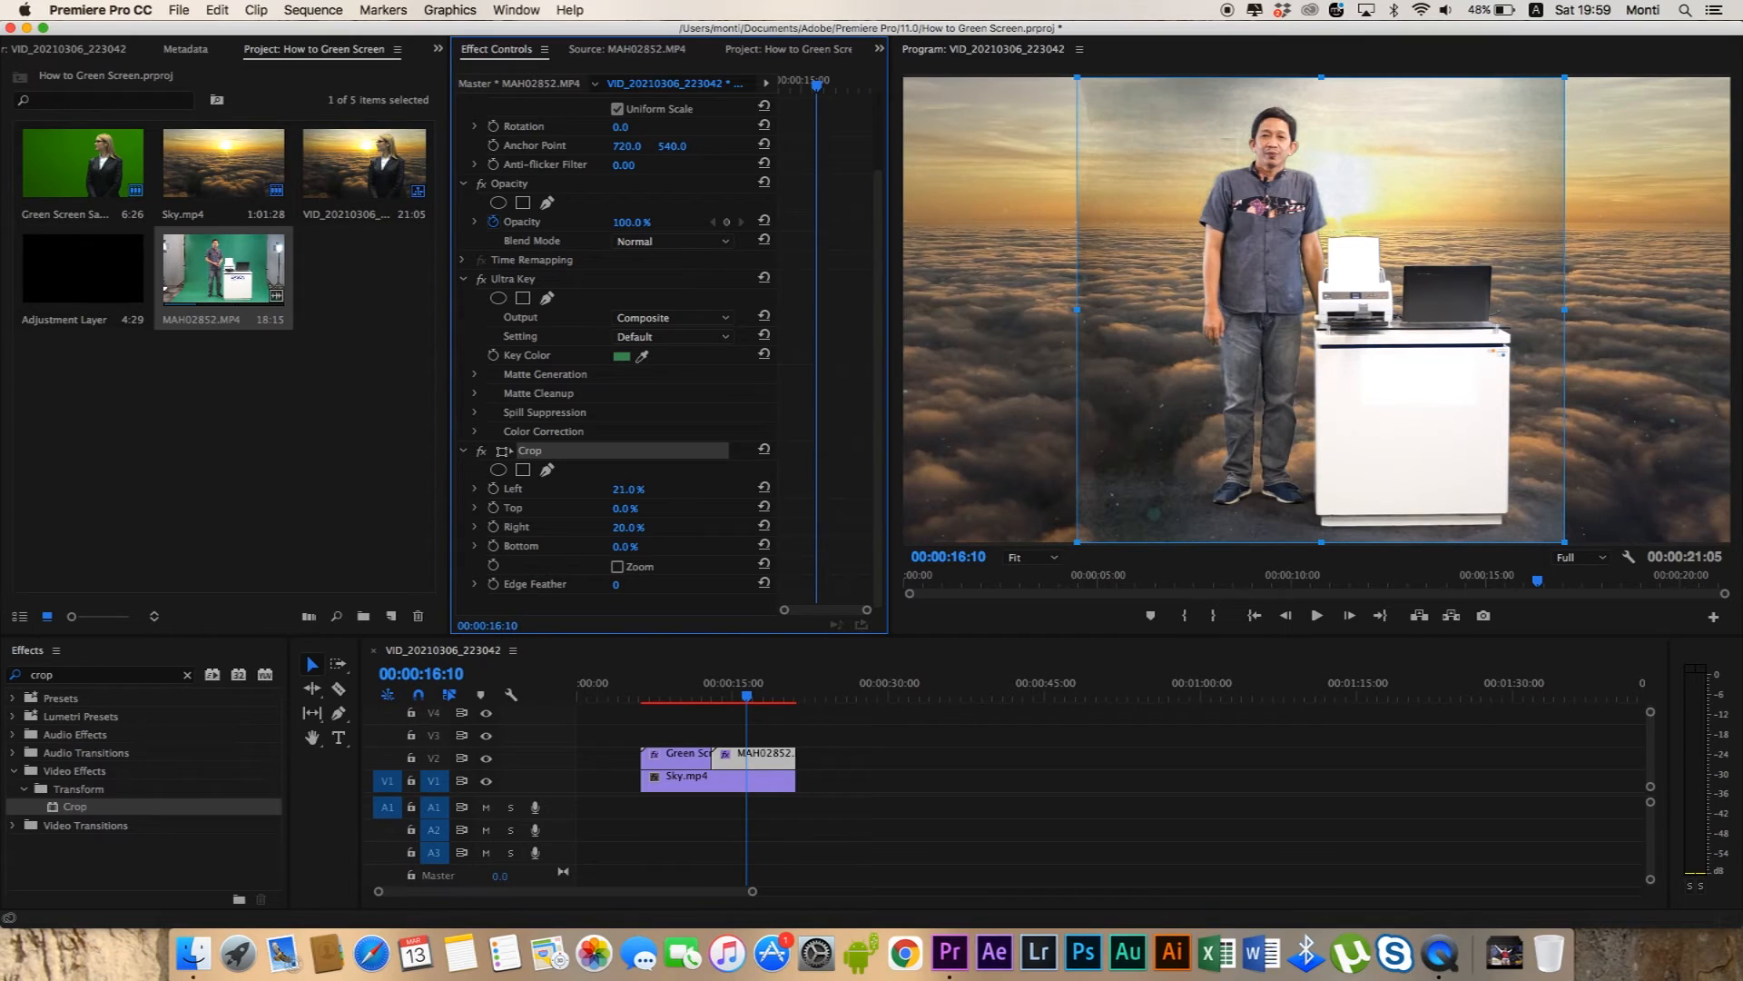
left_click(912, 801)
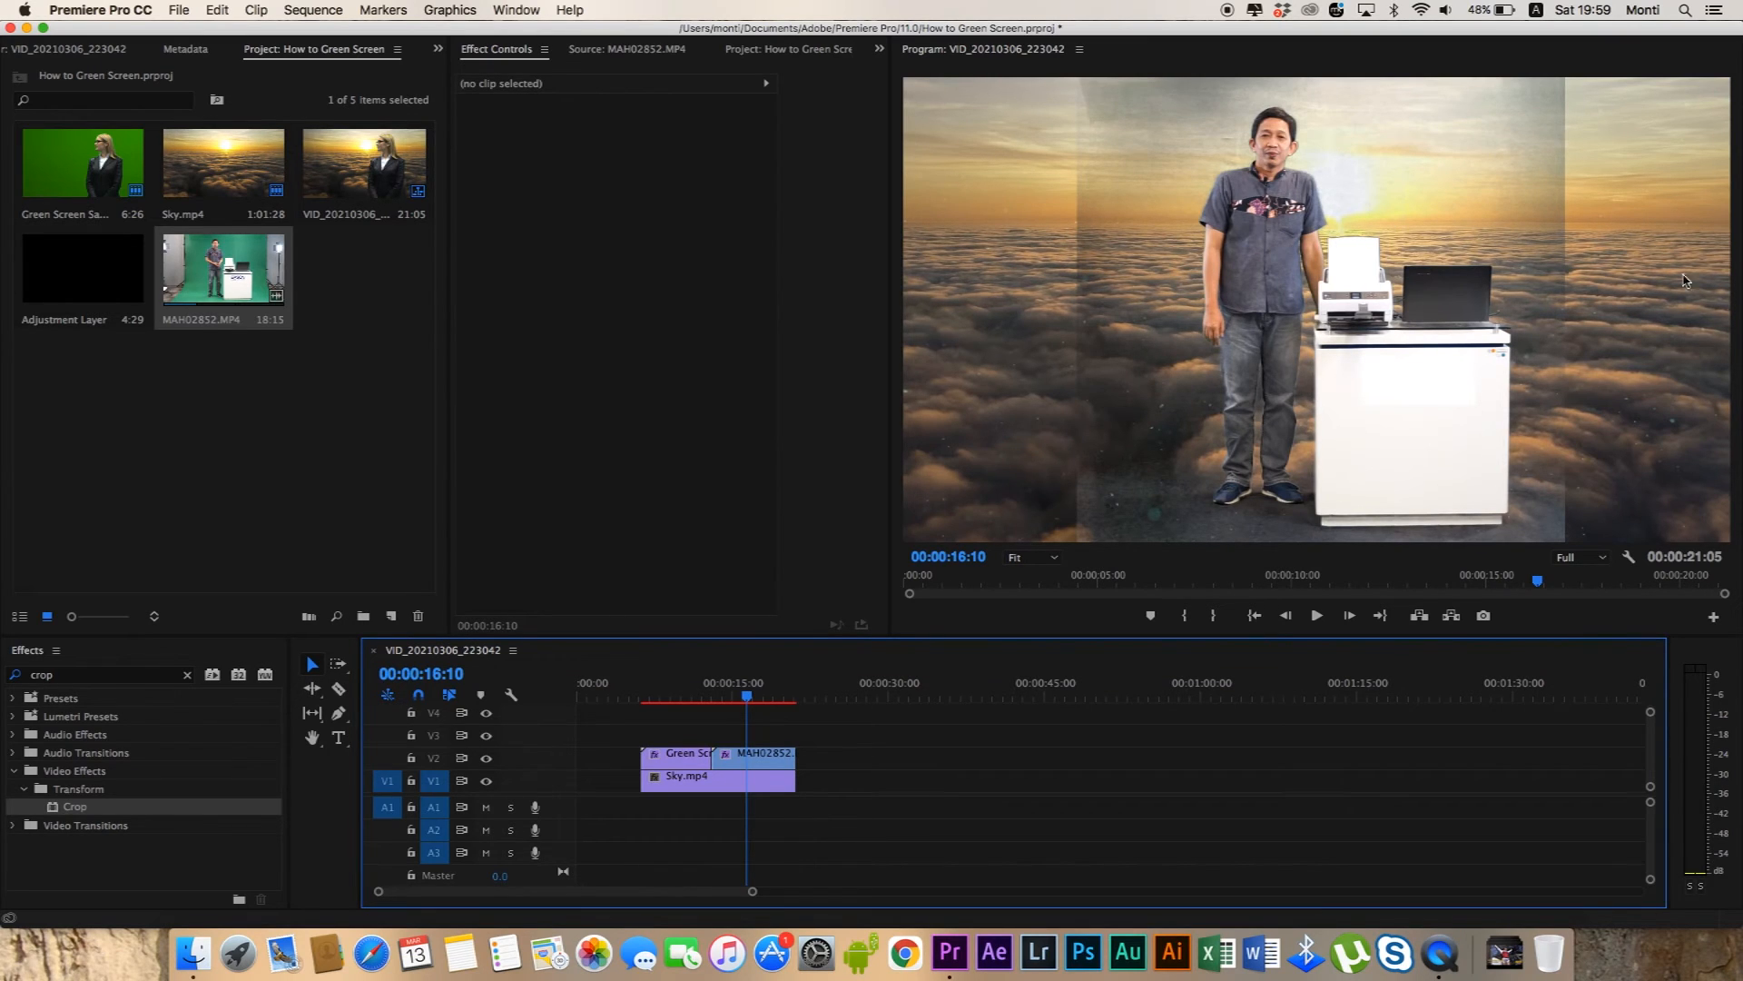
Set the Ultra Key Setting of the MAH02852.MP4 clip to Aggressive, comparing it briefly with Custom.
left_click(737, 757)
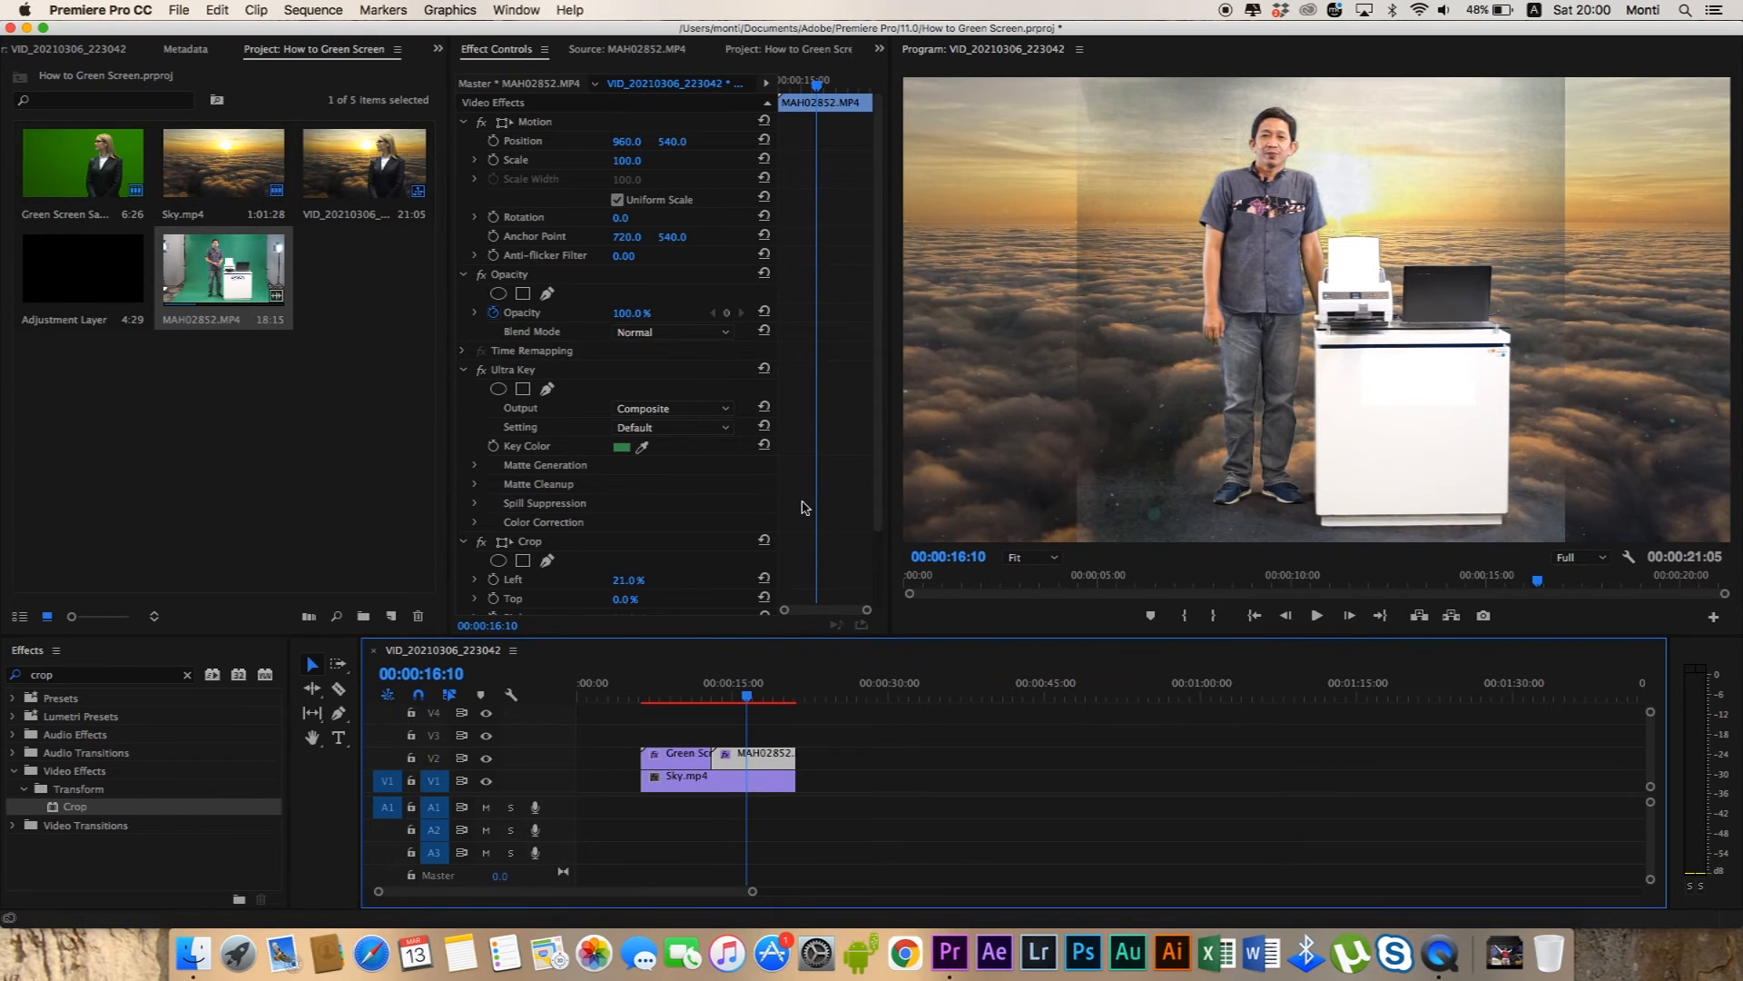
left_click(543, 369)
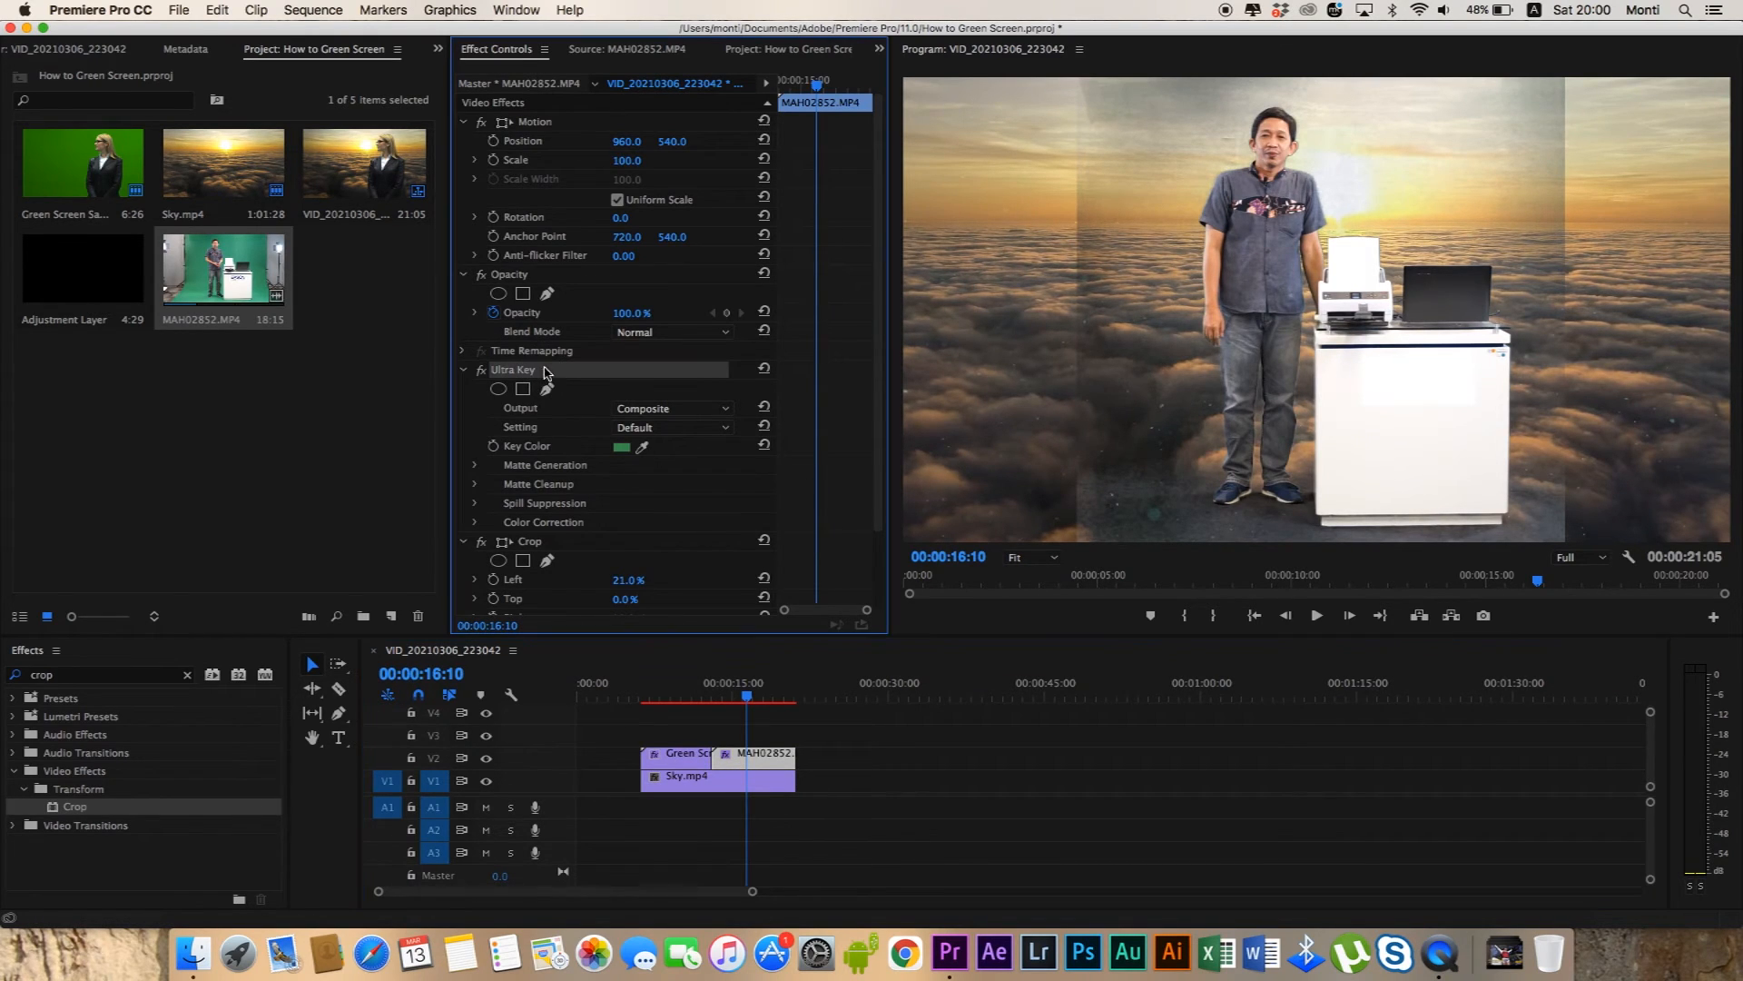
left_click(727, 415)
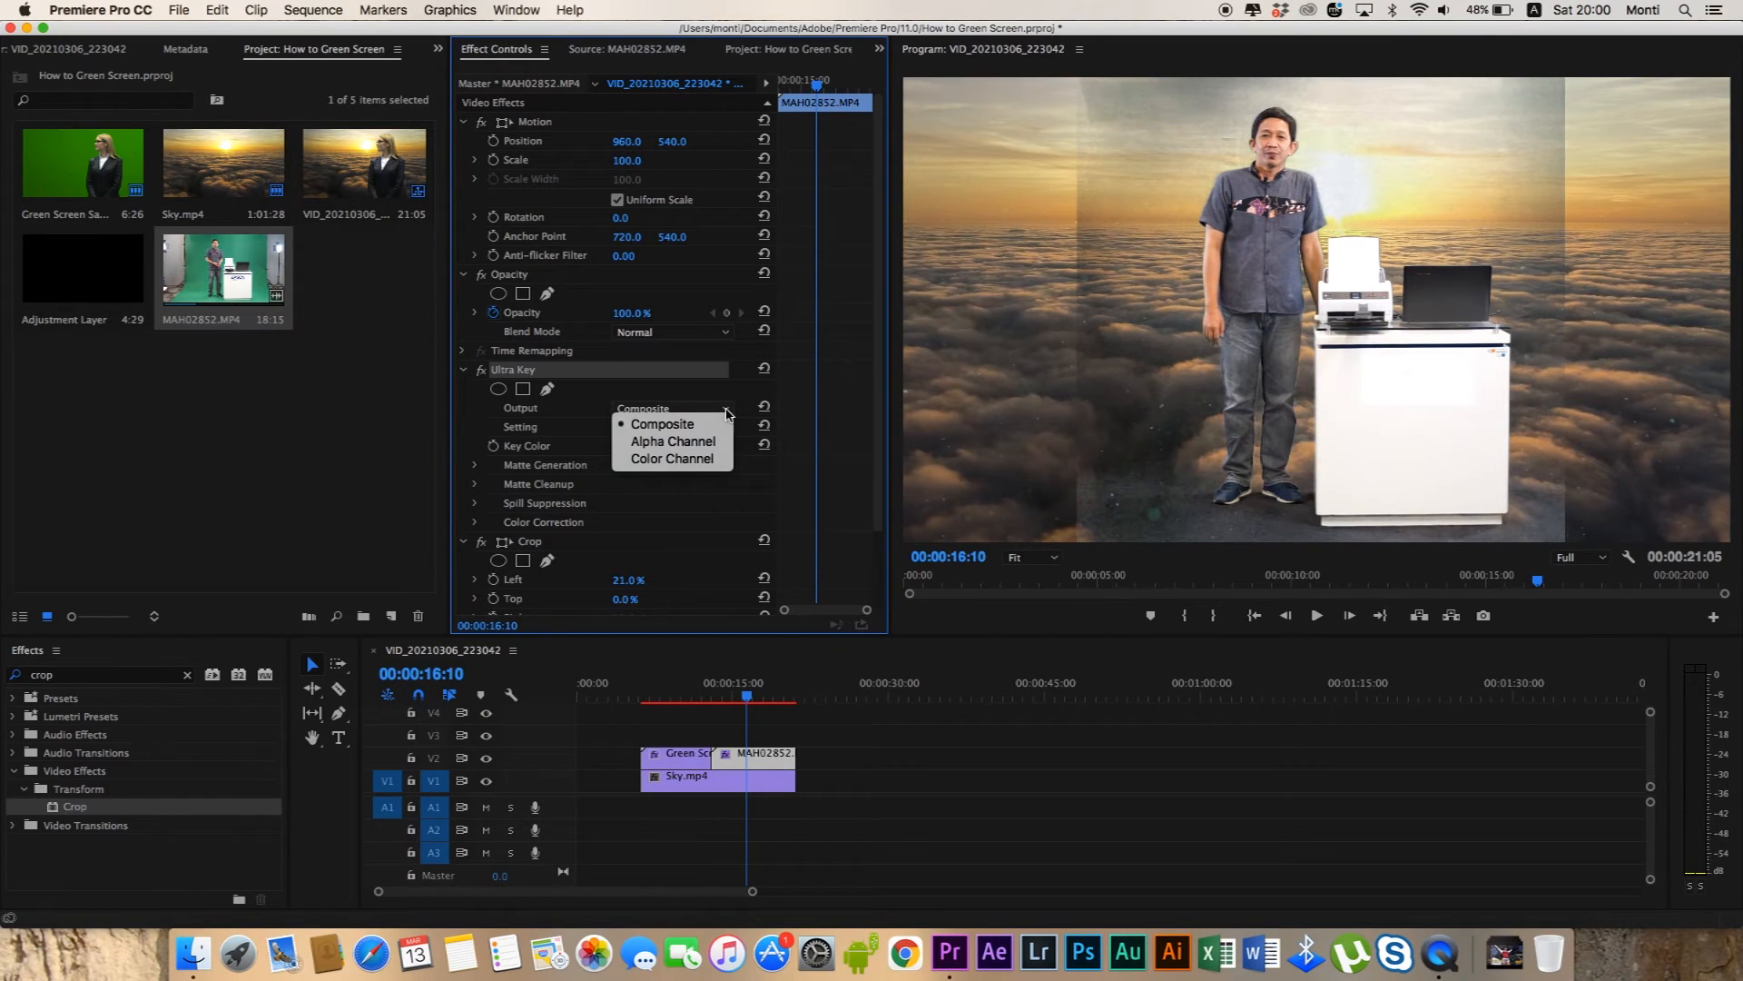
left_click(725, 414)
left_click(728, 432)
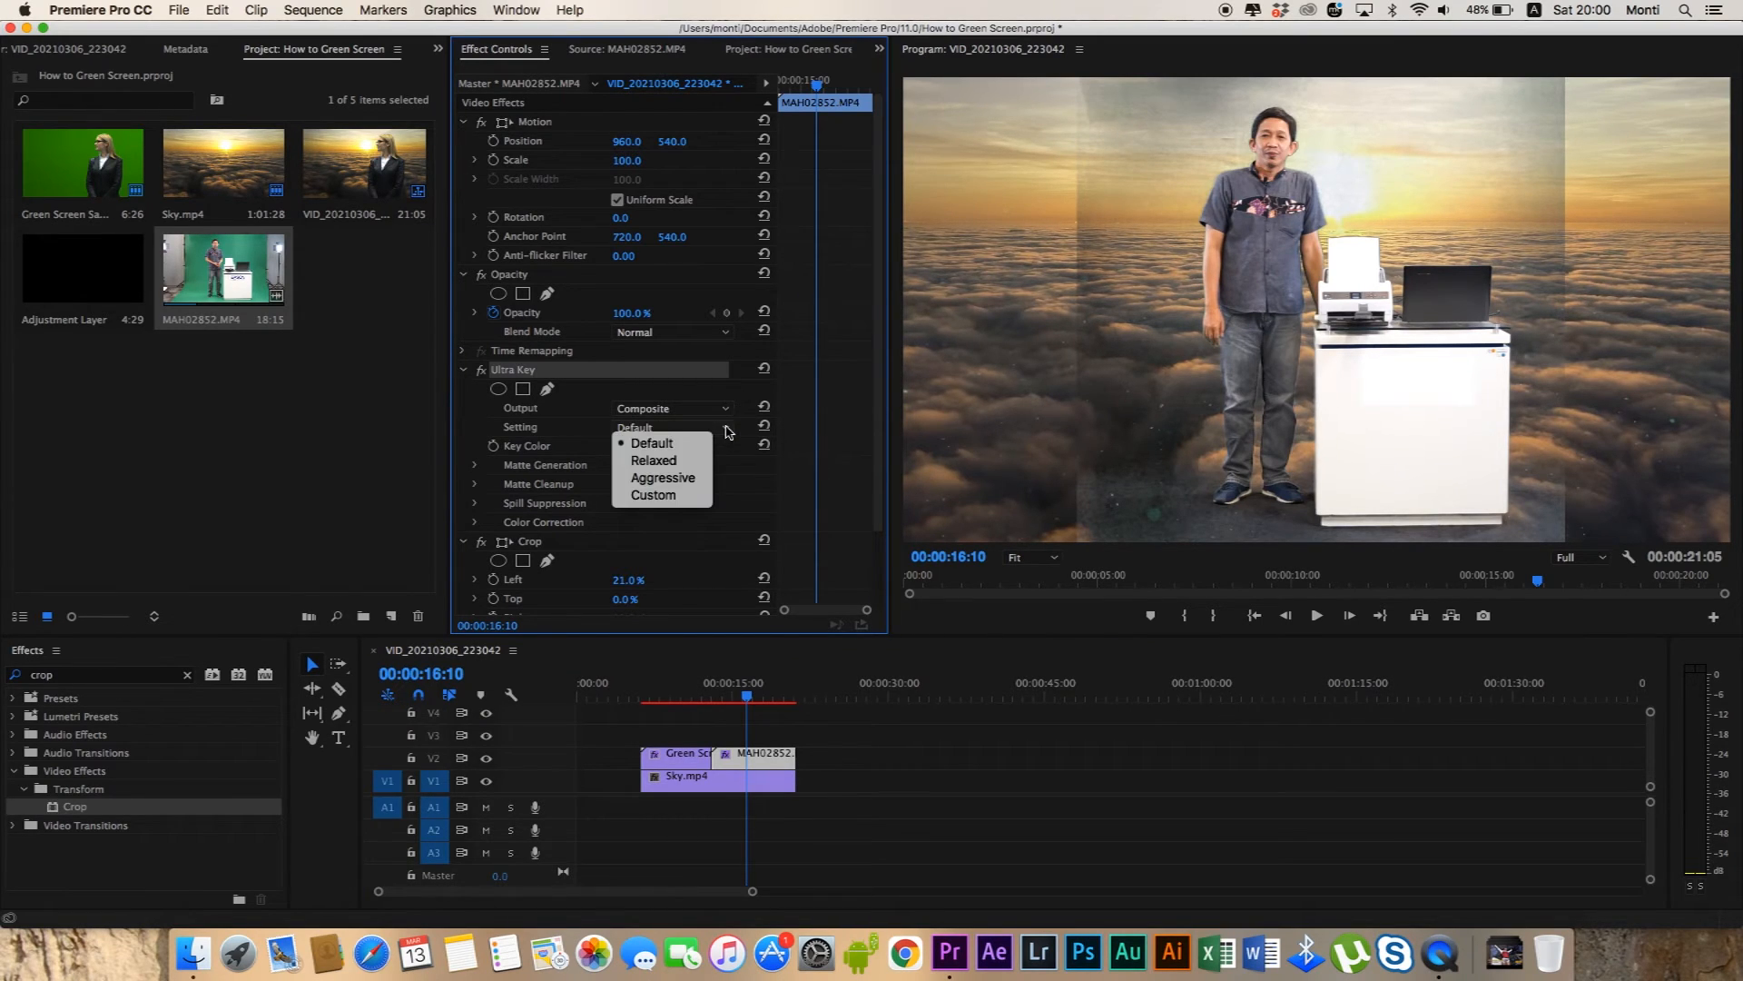
left_click(689, 478)
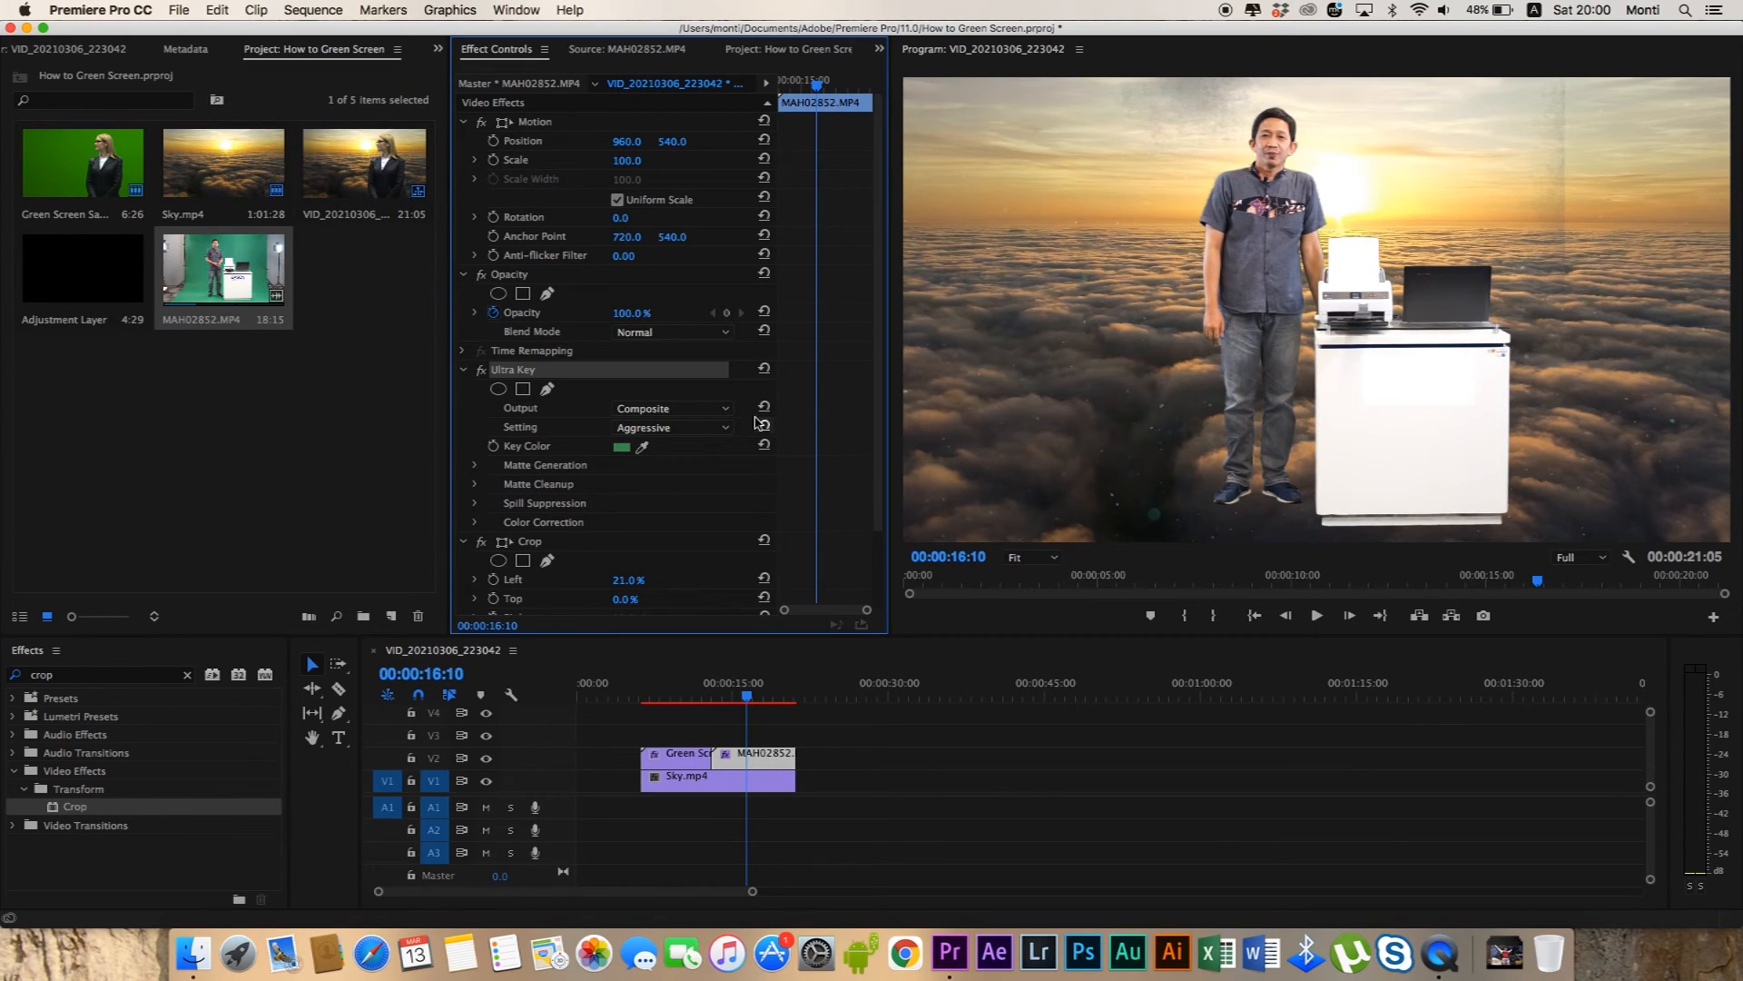
left_click(704, 432)
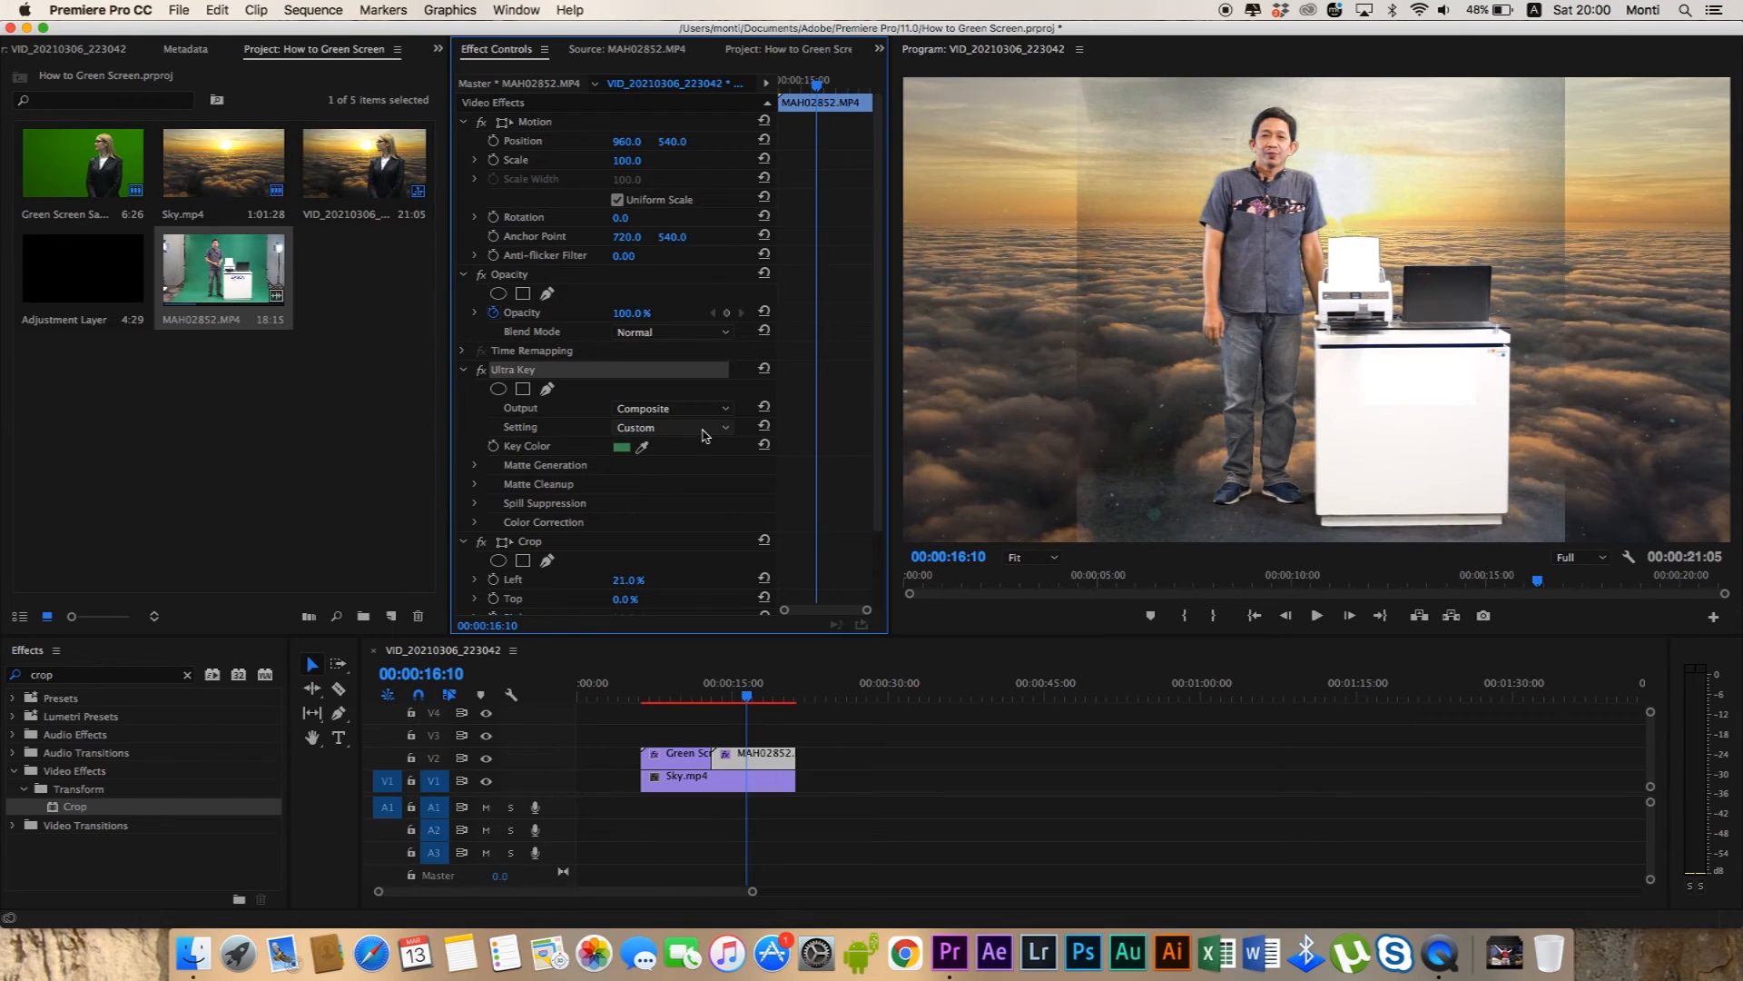
key("super+shift+z")
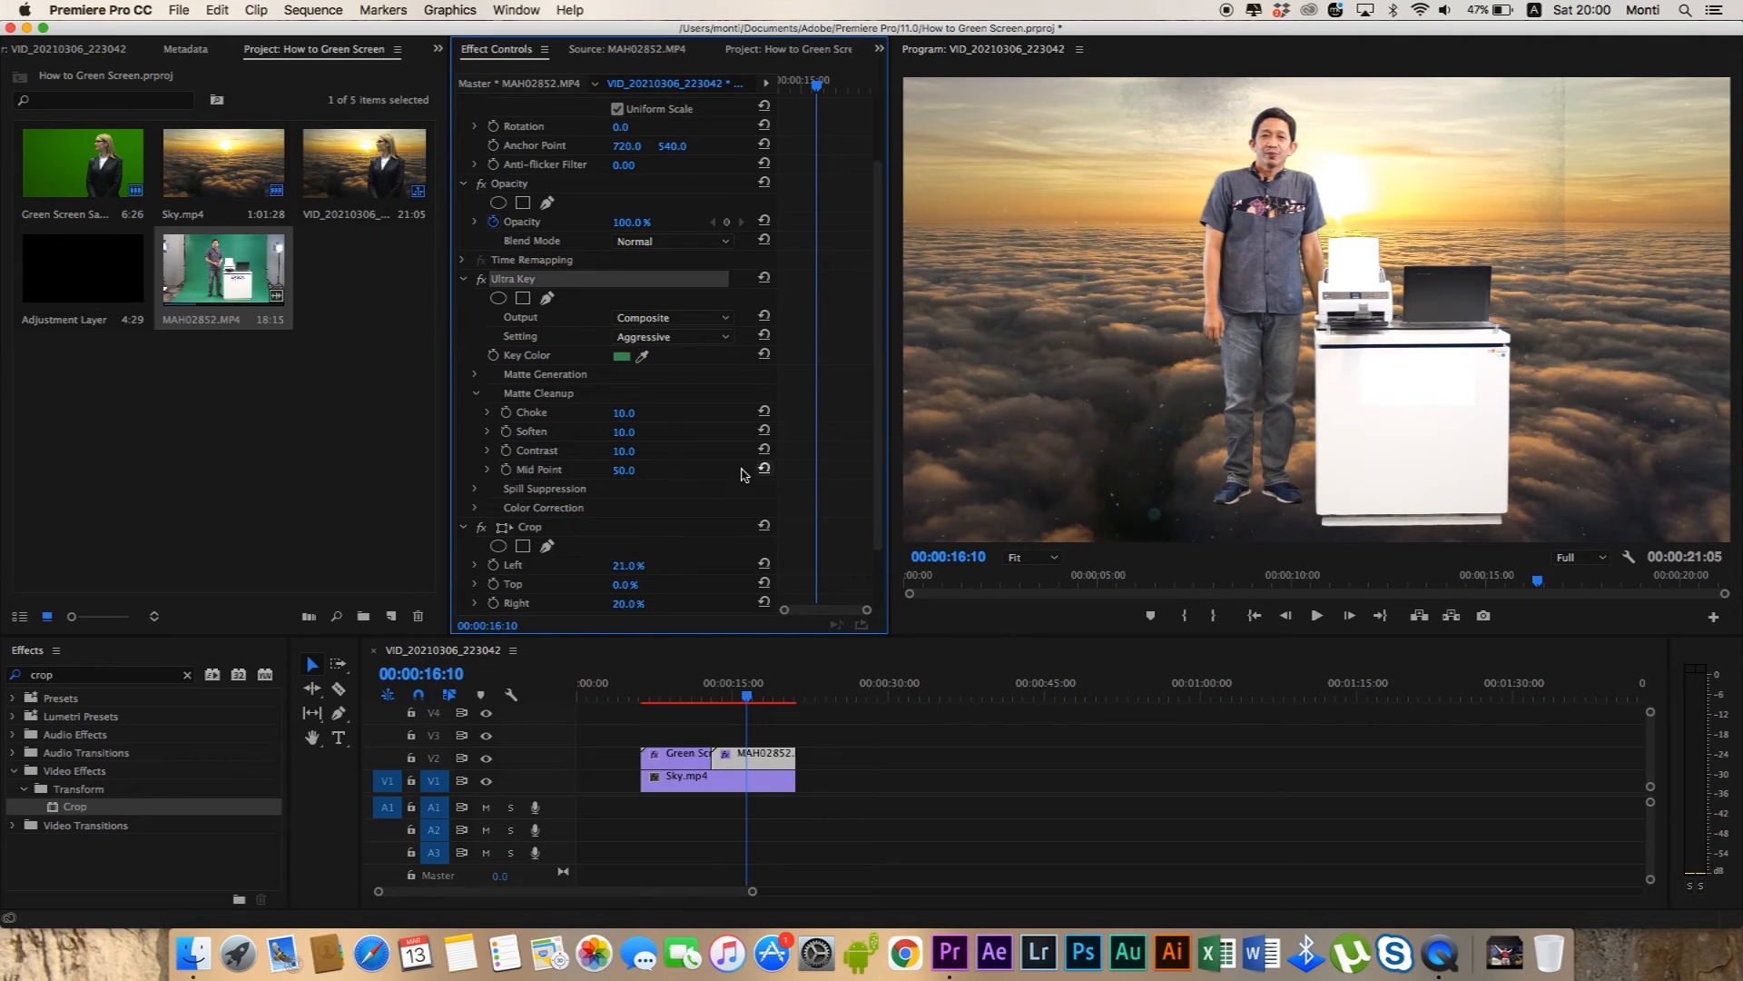
Set the Shadow value under Ultra Key's Matte Generation to 8 for MAH02852.MP4, trying 11 and 55 along the way.
left_click(475, 393)
left_click(474, 374)
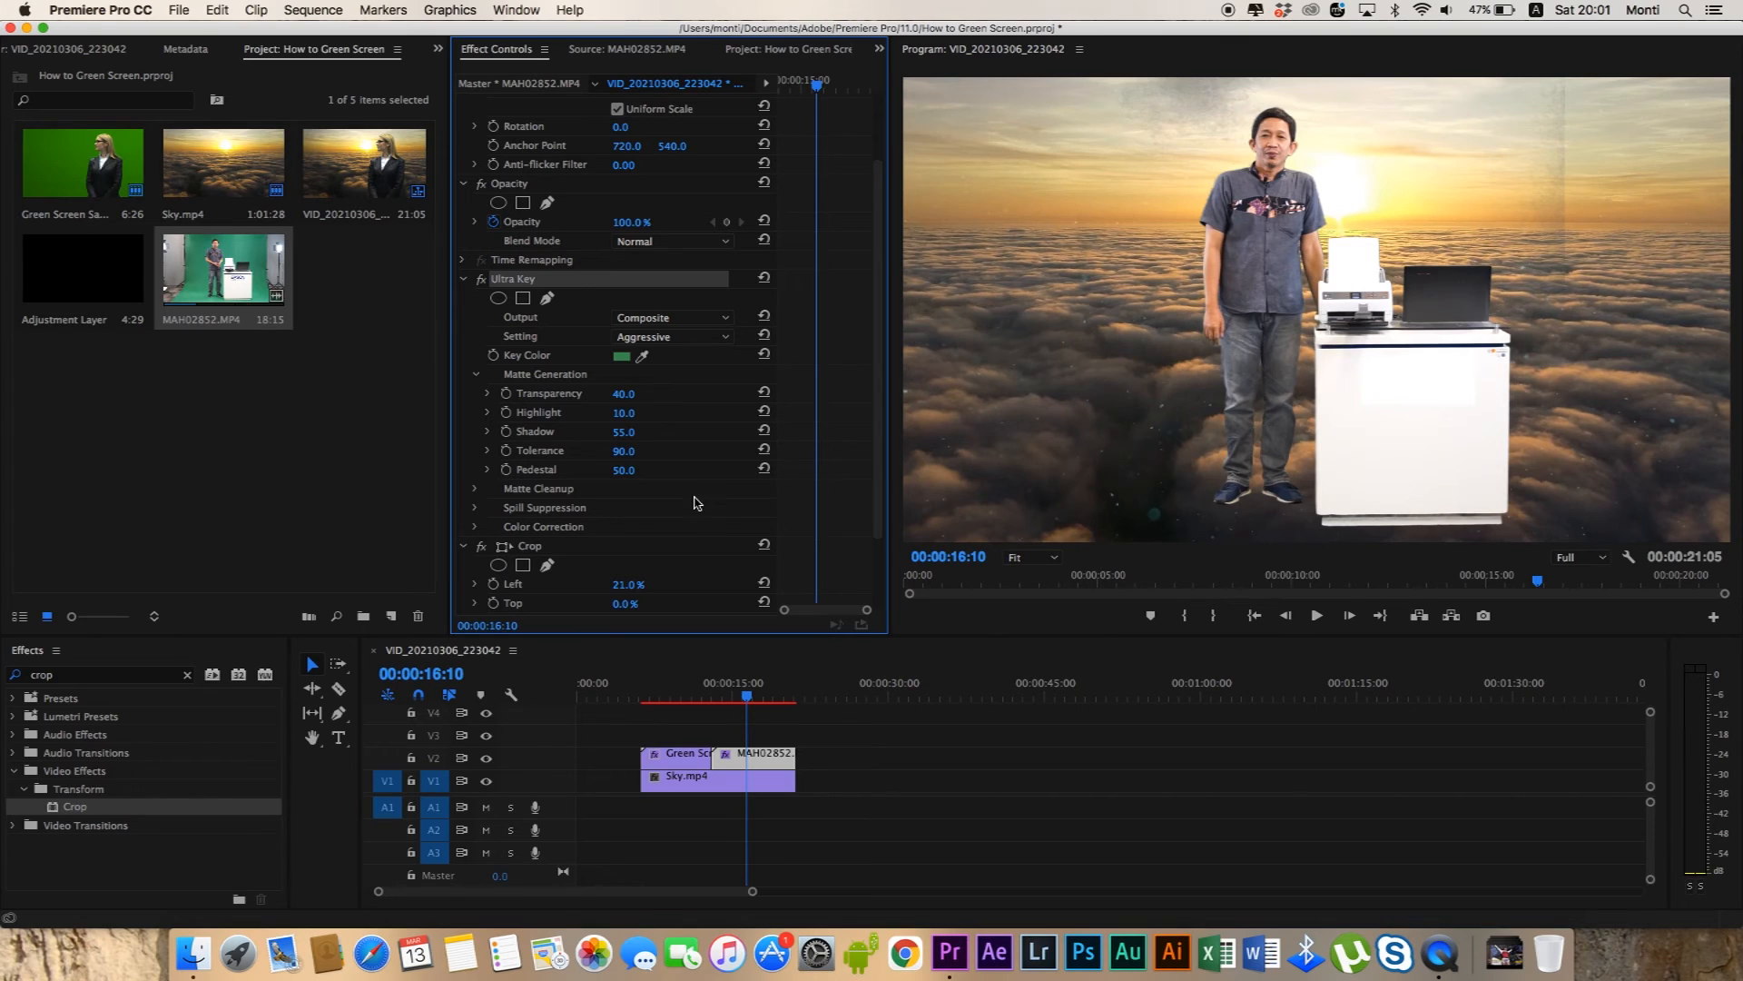
left_click_drag(624, 431, 575, 431)
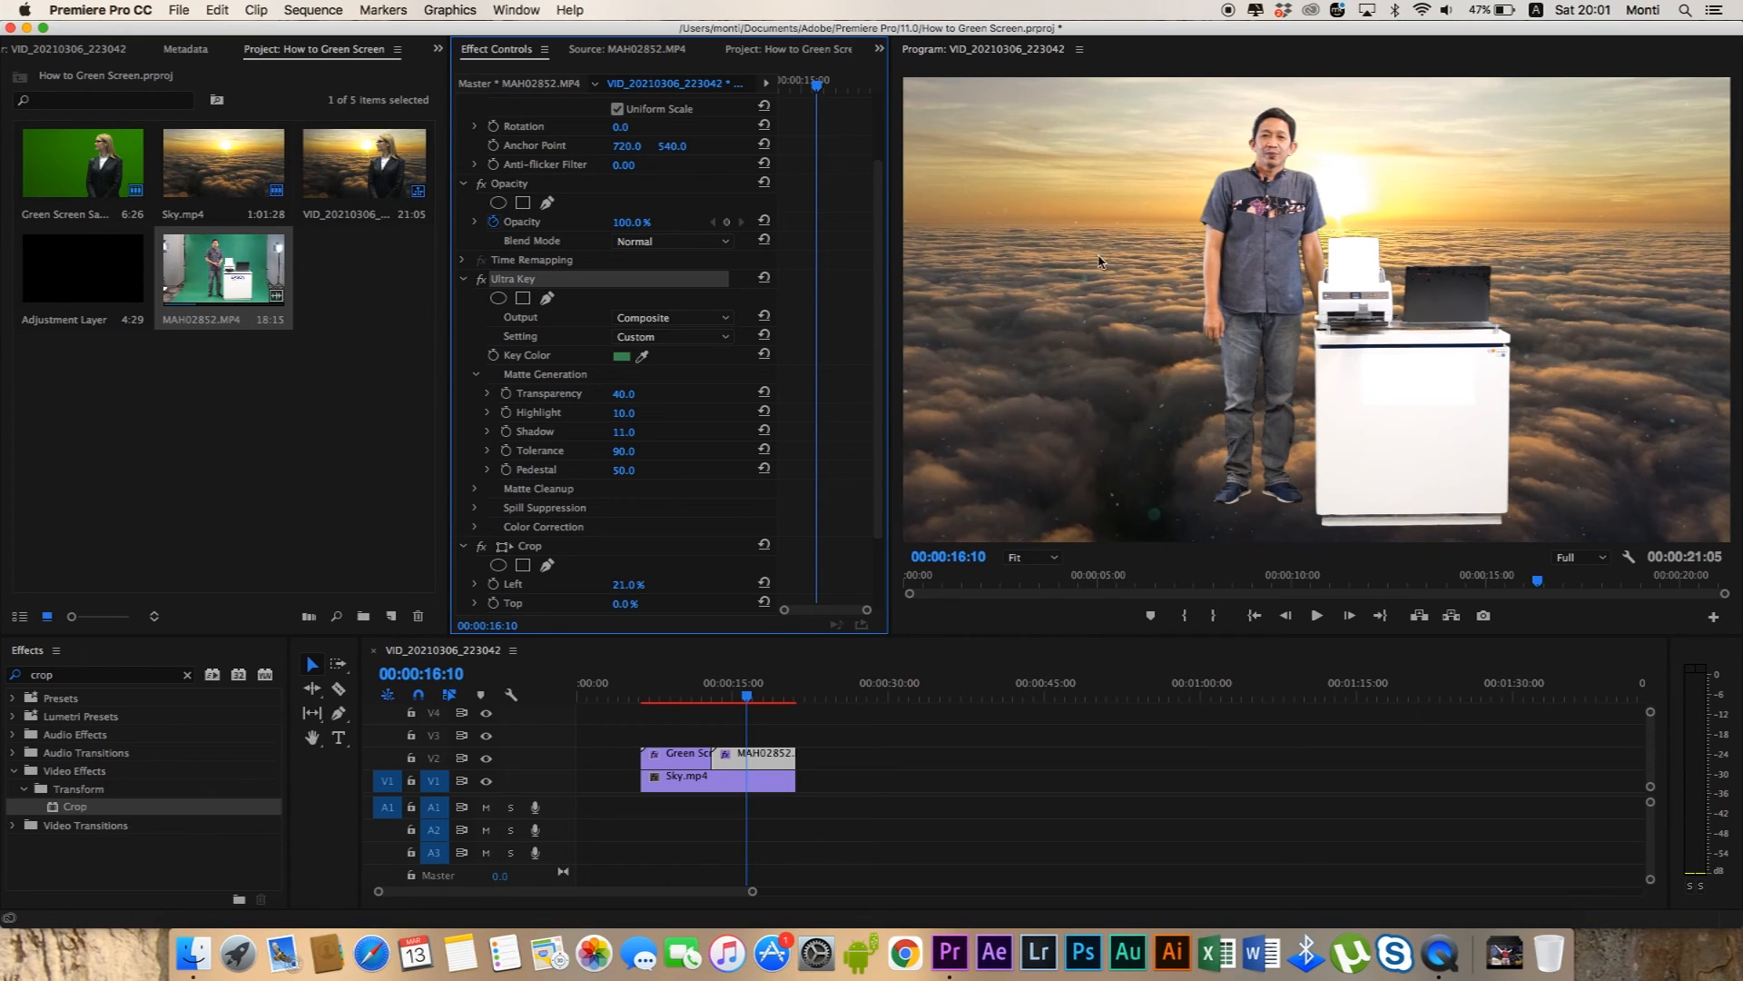
left_click_drag(624, 432, 661, 431)
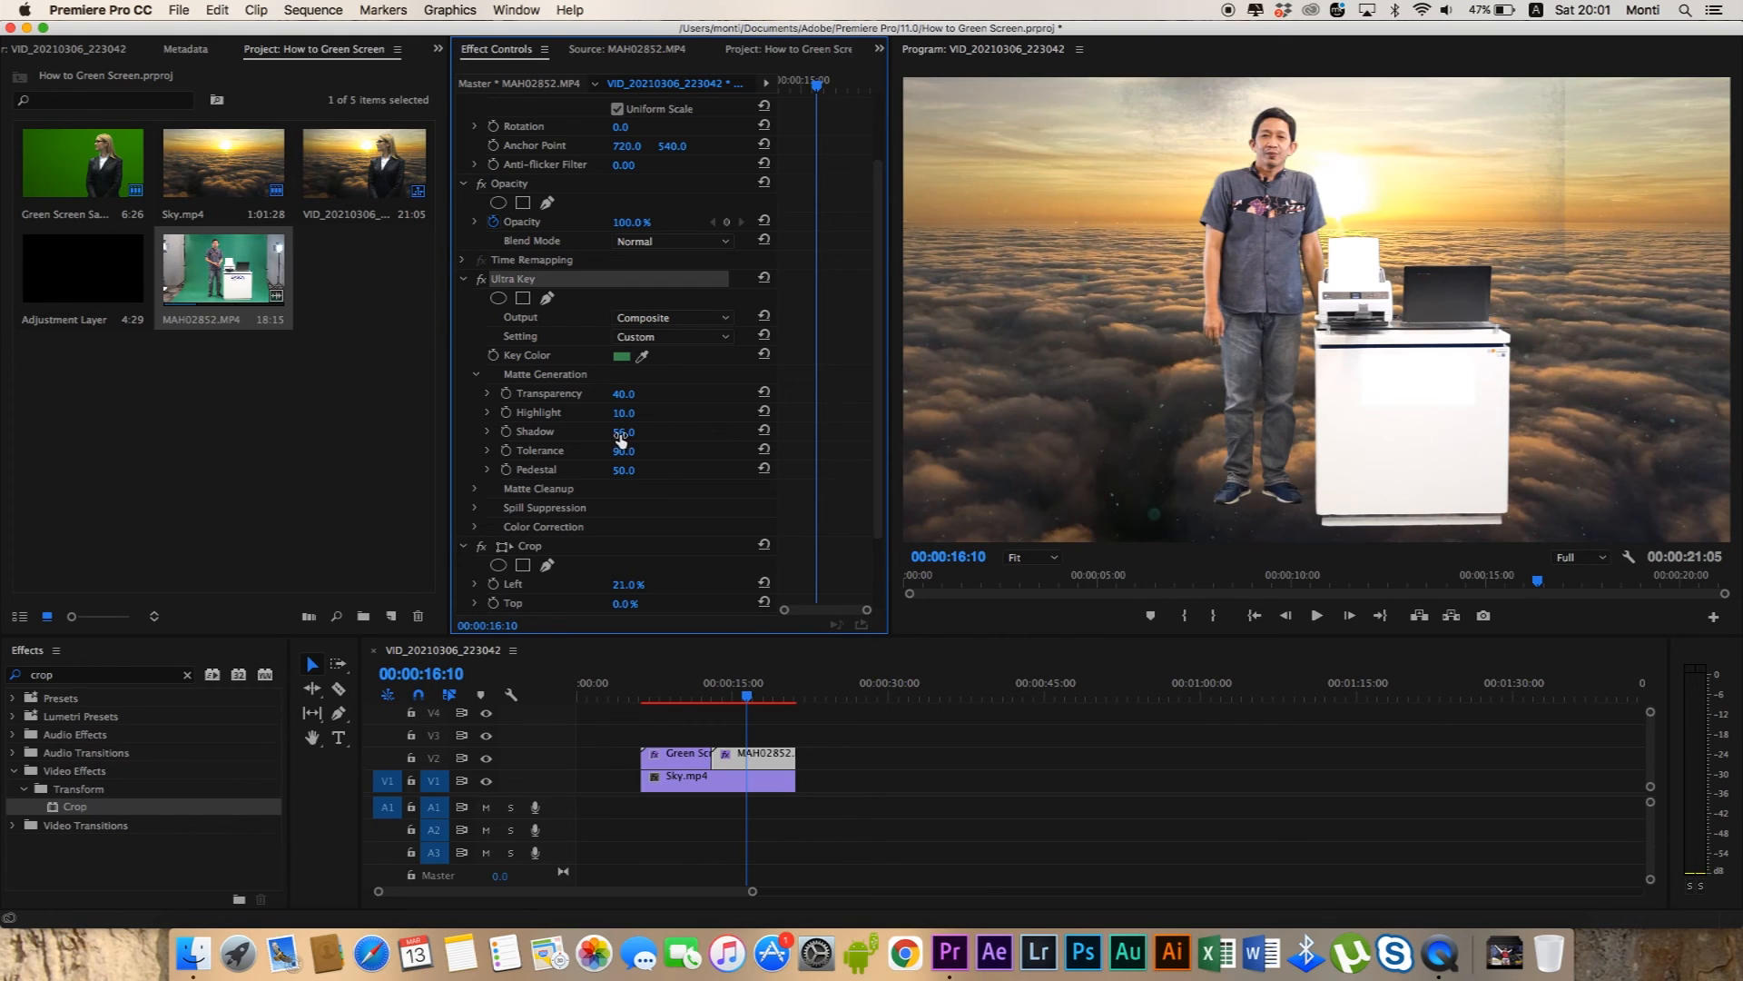
left_click_drag(624, 431, 599, 431)
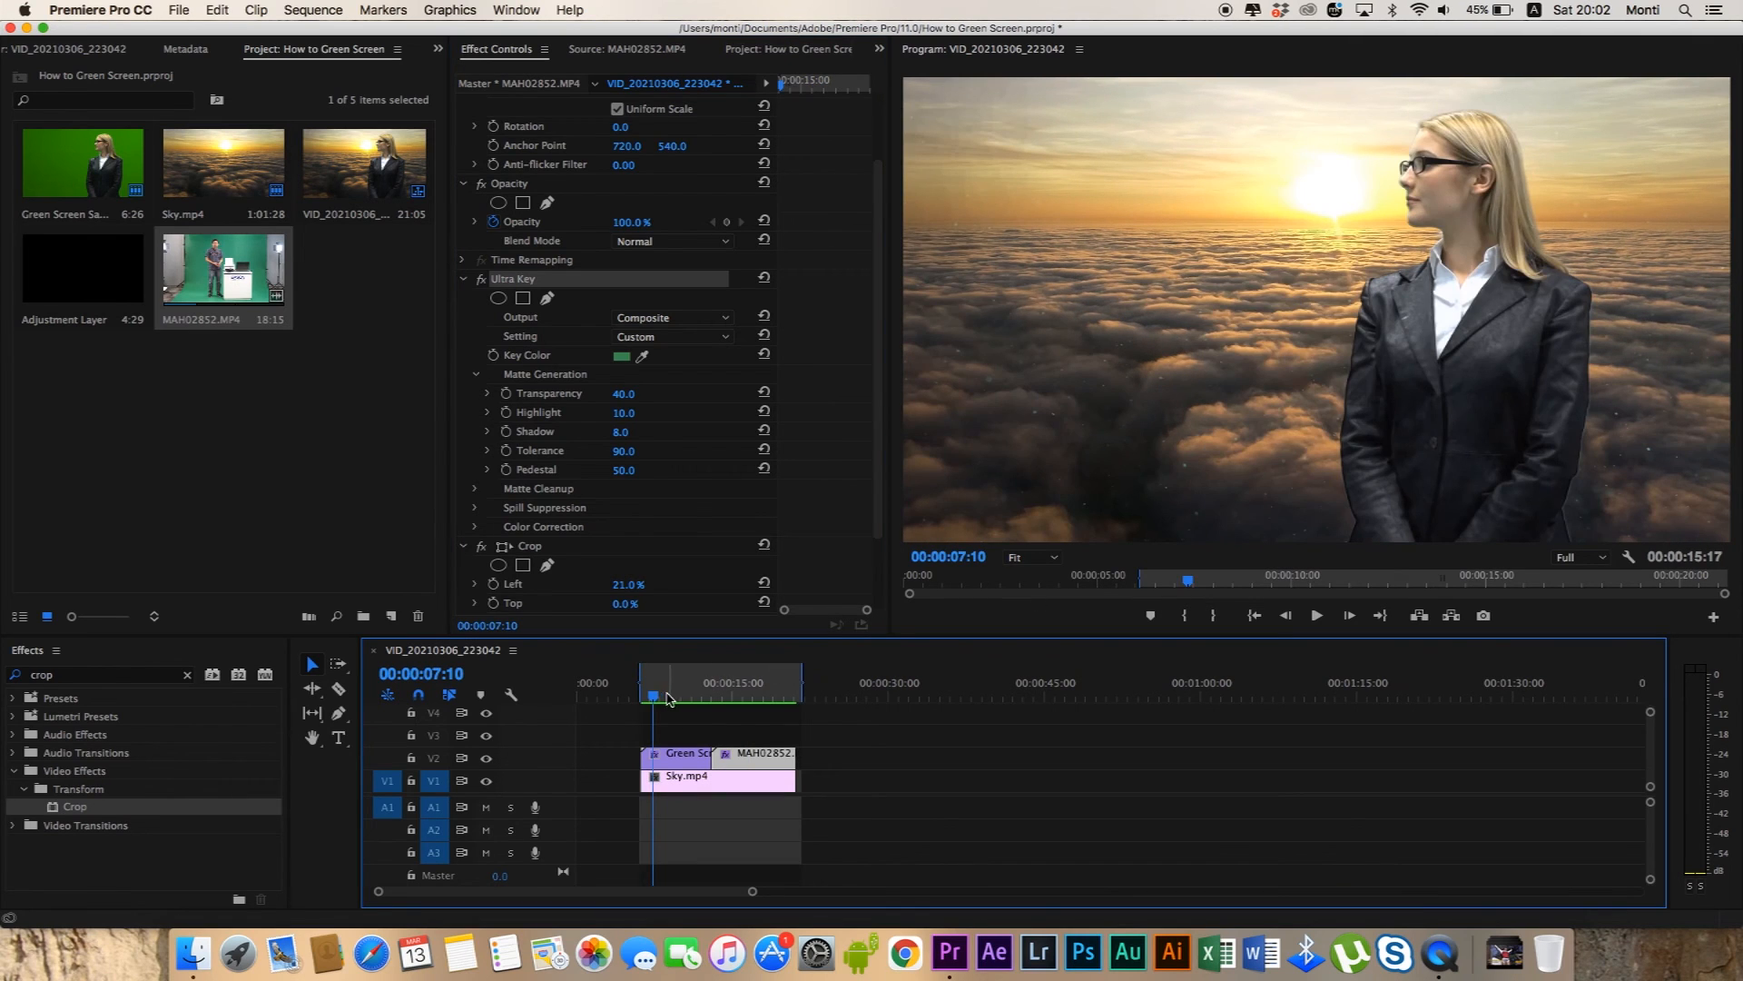
Move the playhead to the start of the first green screen clip and play the sequence in a maximized Program monitor.
left_click(650, 696)
left_click_drag(650, 695, 643, 696)
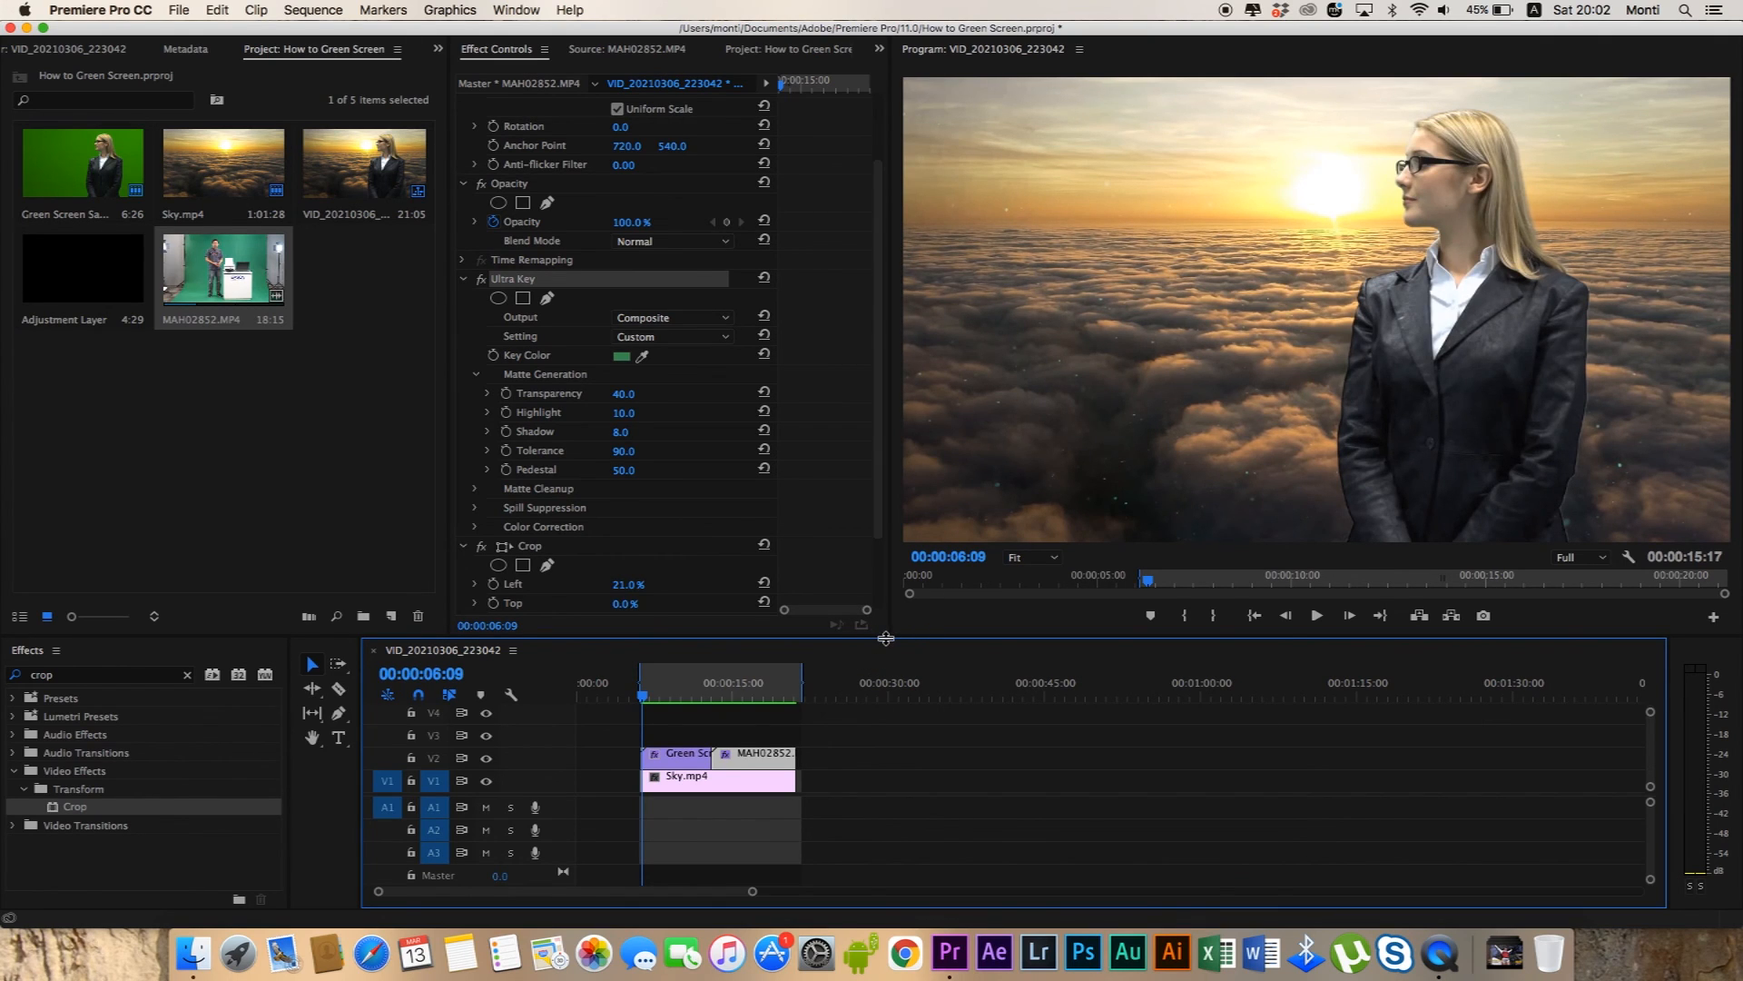
left_click(642, 697)
left_click_drag(642, 699, 641, 699)
left_click(904, 526)
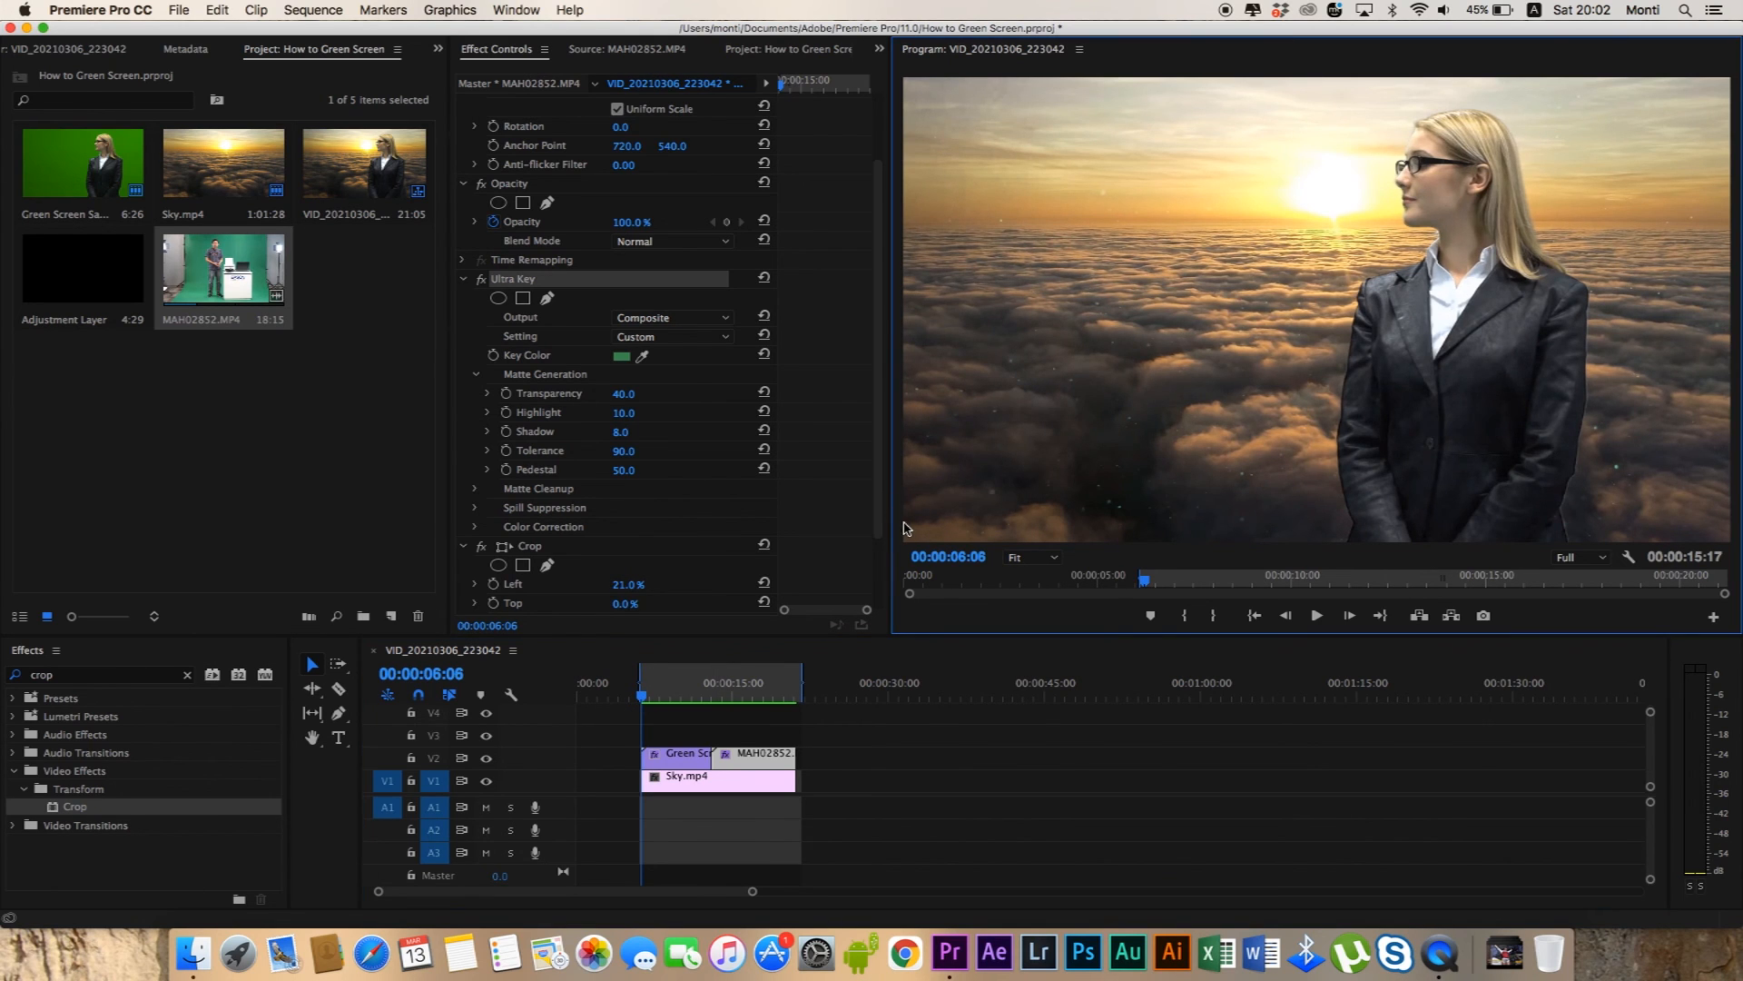
key("grave")
key("space")
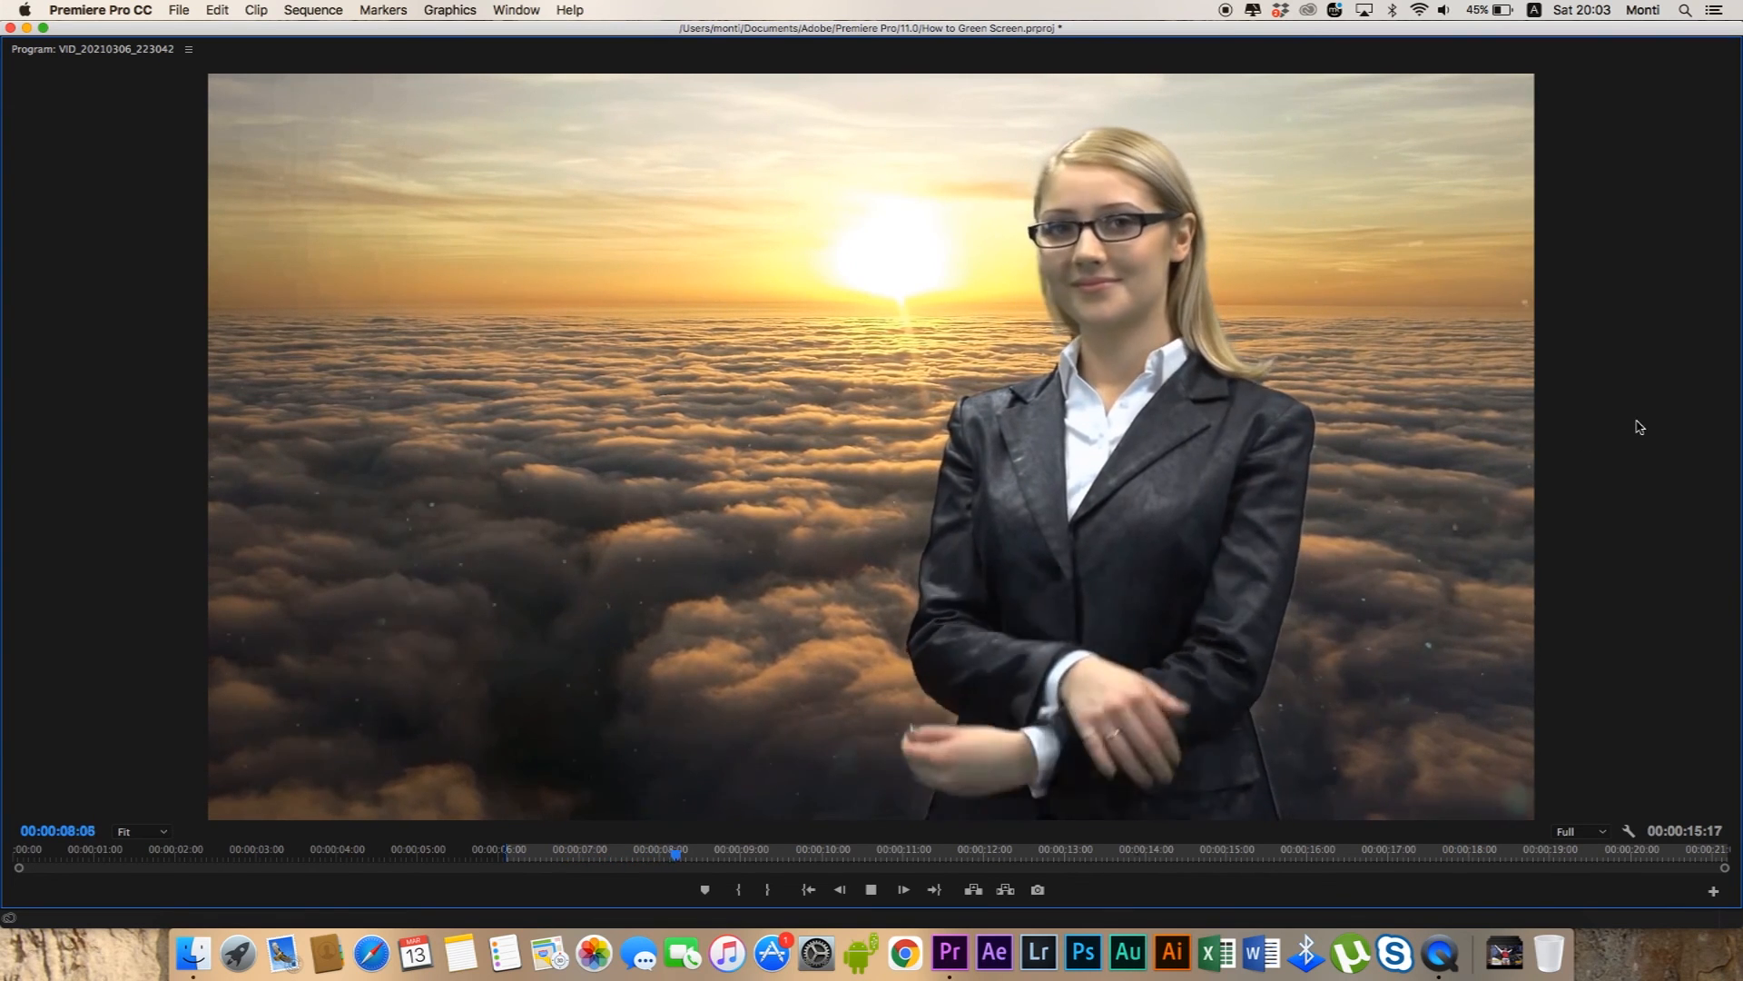